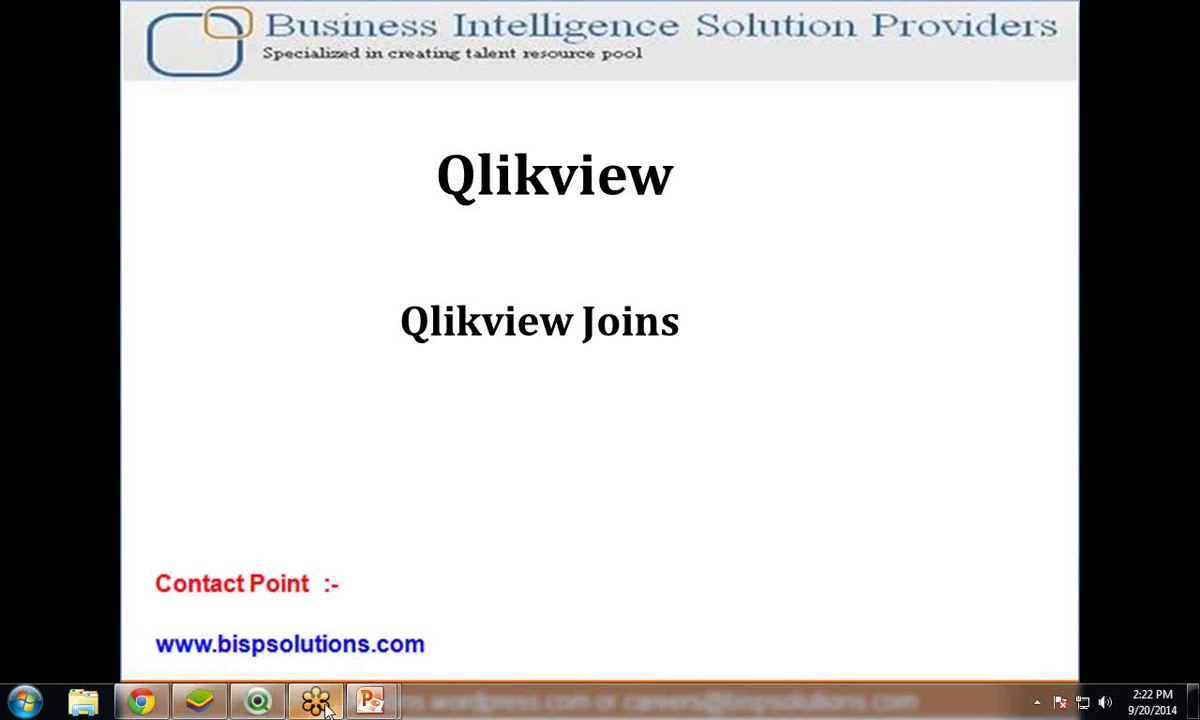
# Step: Switch from the 'Qlikview Joins' PowerPoint slide to the QlikView document demo1.qvw
pyautogui.click(258, 702)
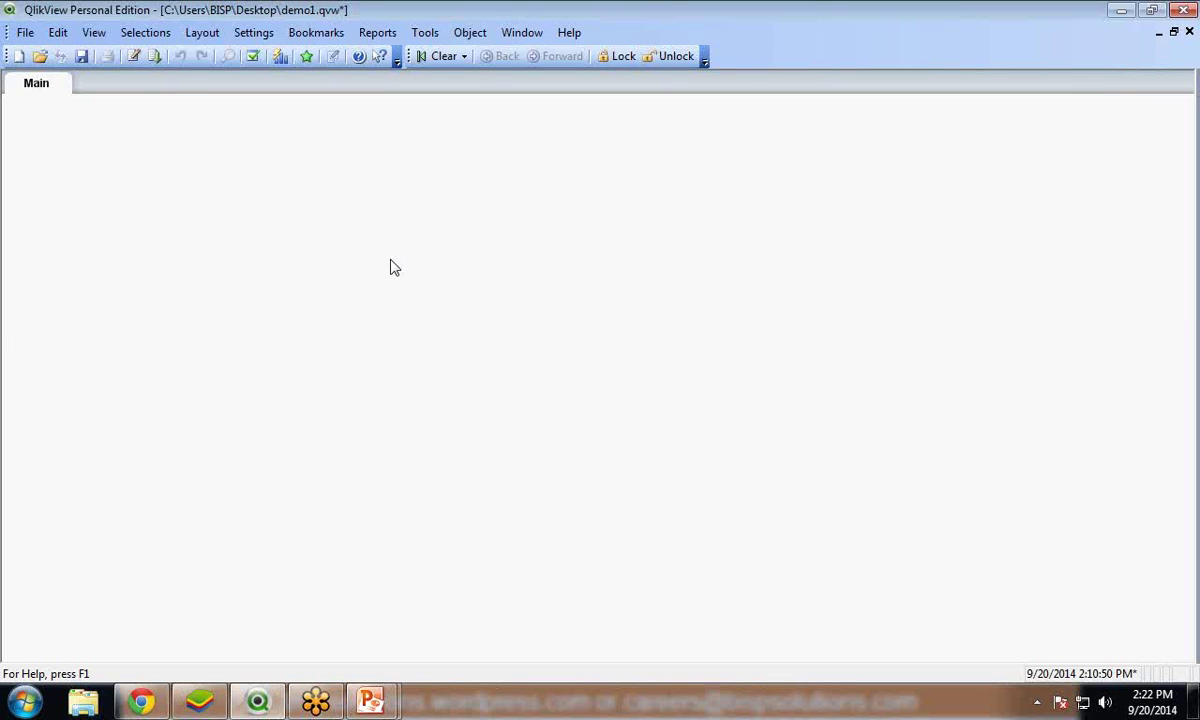
# Step: Add a new load-script tab named 'Main Data' in Edit Script
pyautogui.click(134, 57)
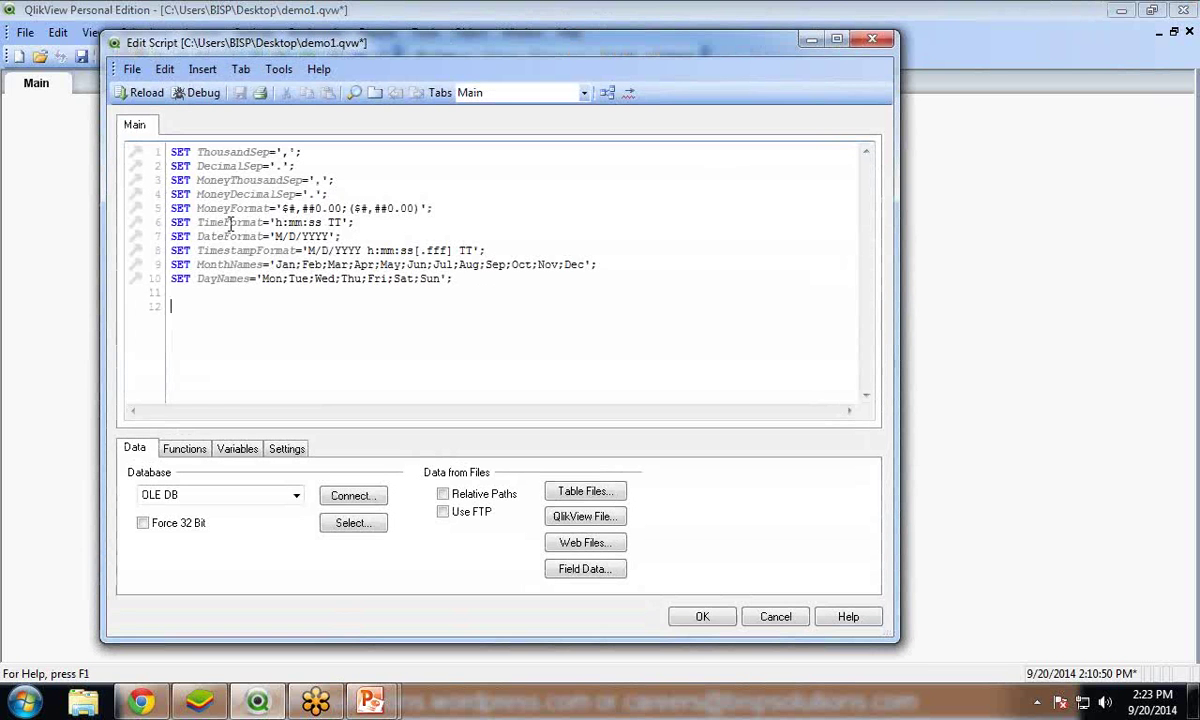
pyautogui.click(279, 69)
pyautogui.moveTo(240, 69)
pyautogui.click(253, 91)
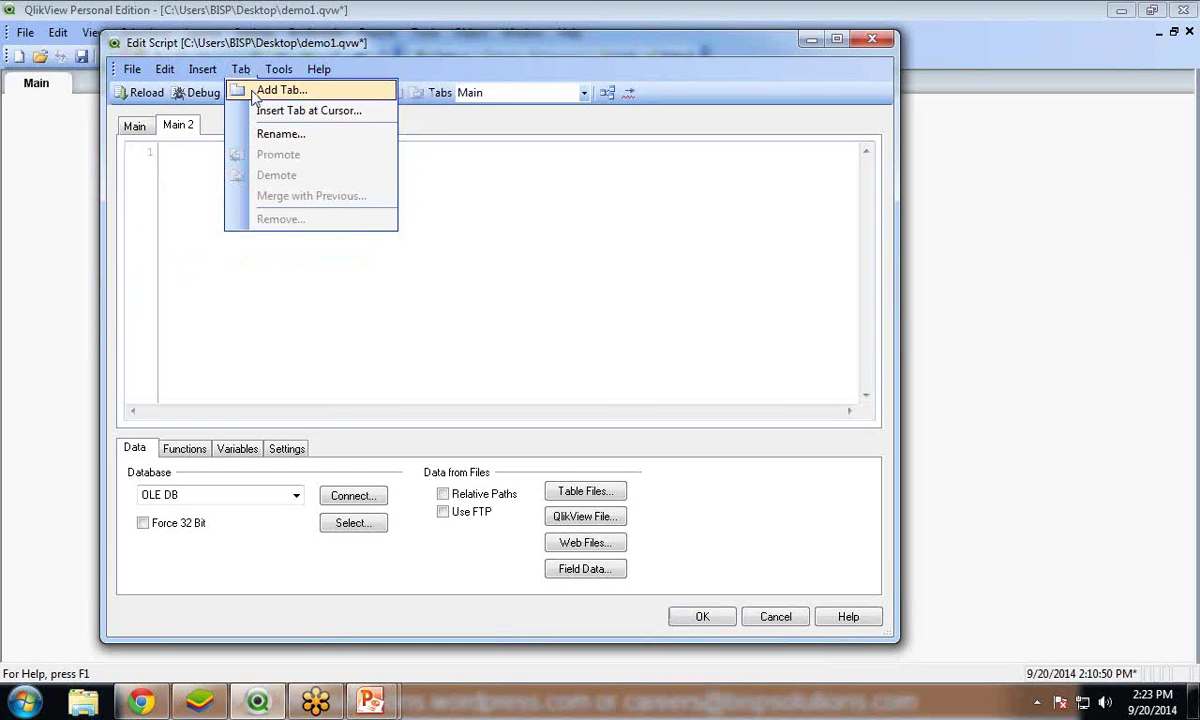
pyautogui.write('Main Data')
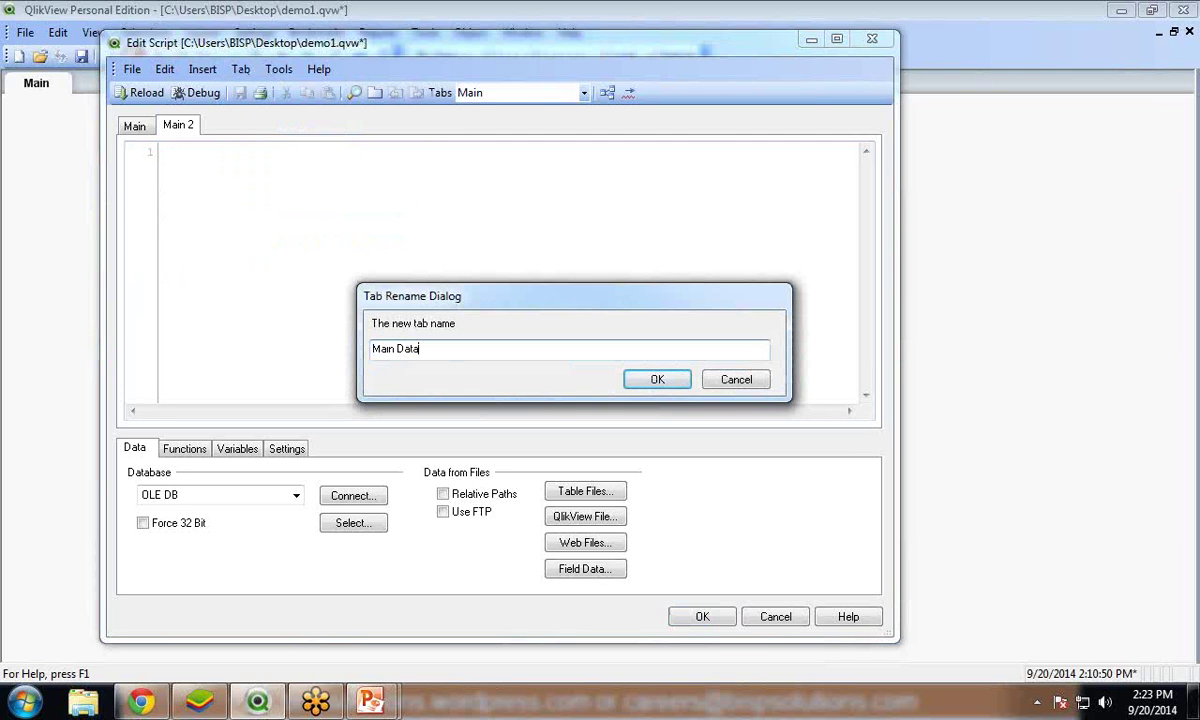
pyautogui.press('Return')
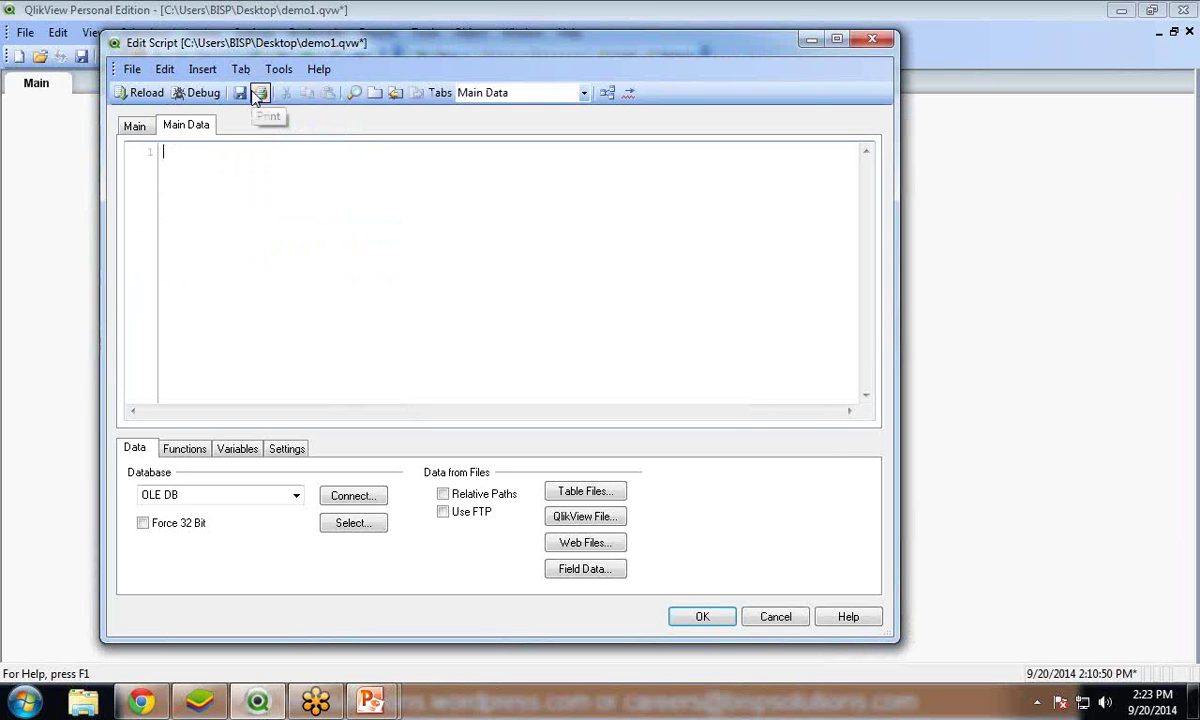
# Step: Generate a LOAD statement for all seven fields of Sales-Staff.qvd via the File Wizard
pyautogui.click(593, 493)
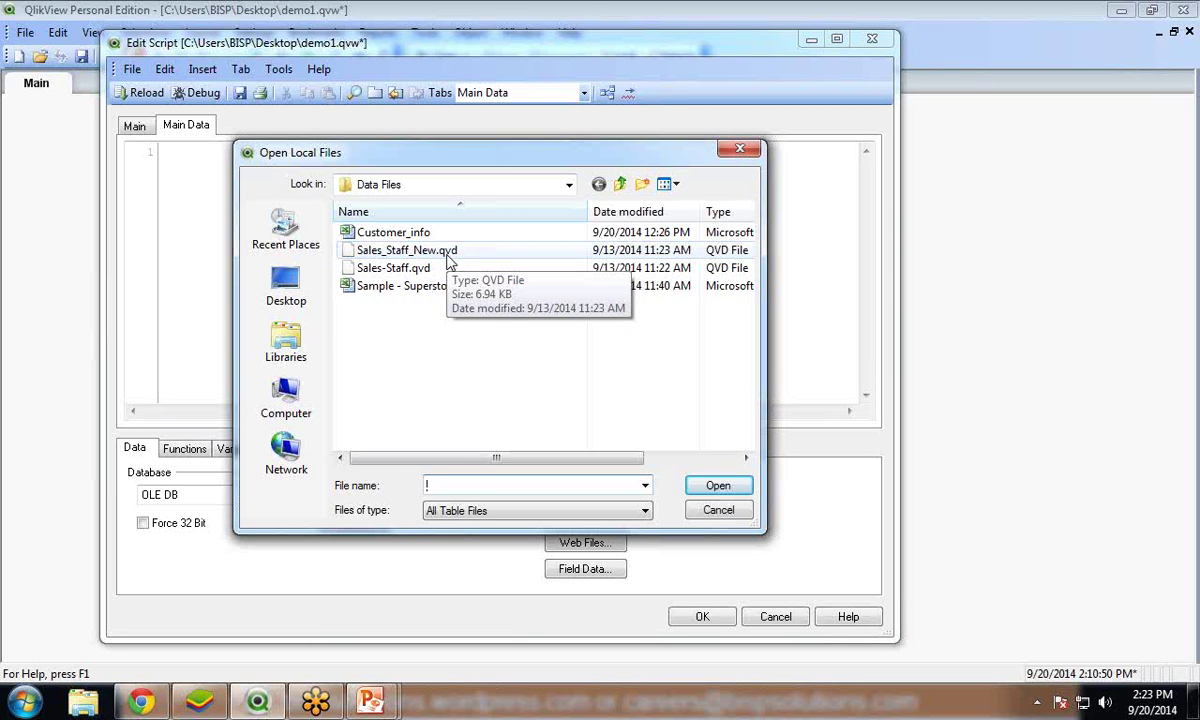
pyautogui.click(394, 272)
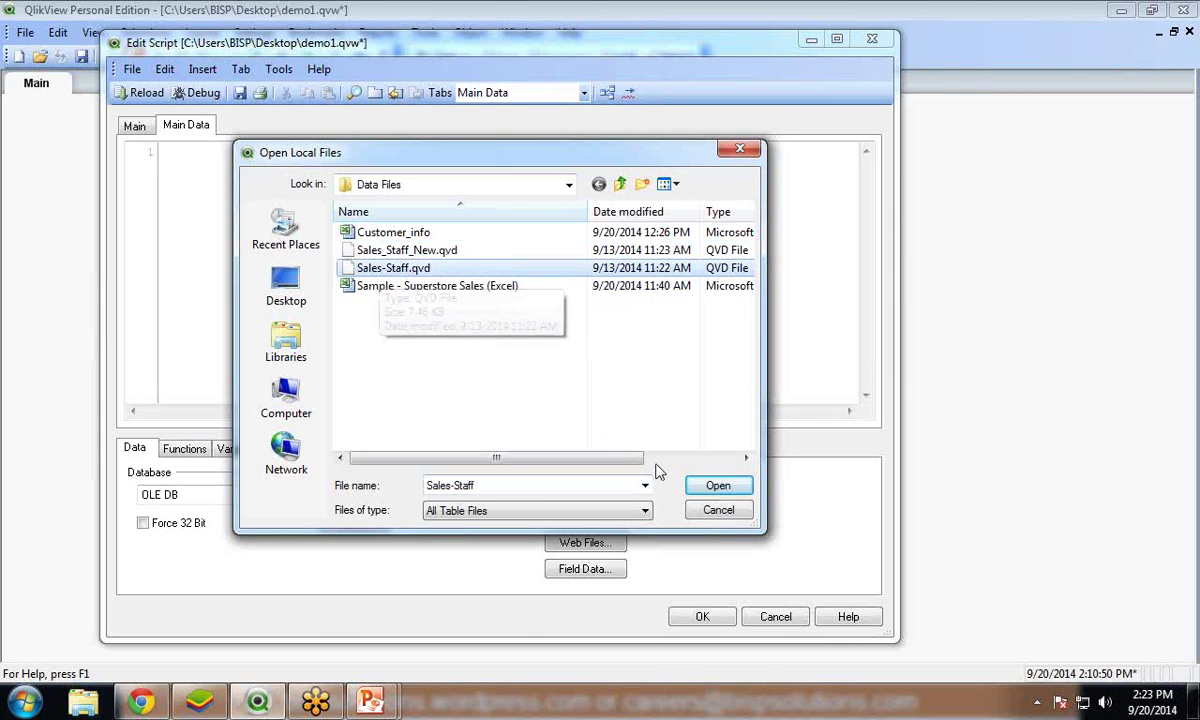
pyautogui.click(716, 487)
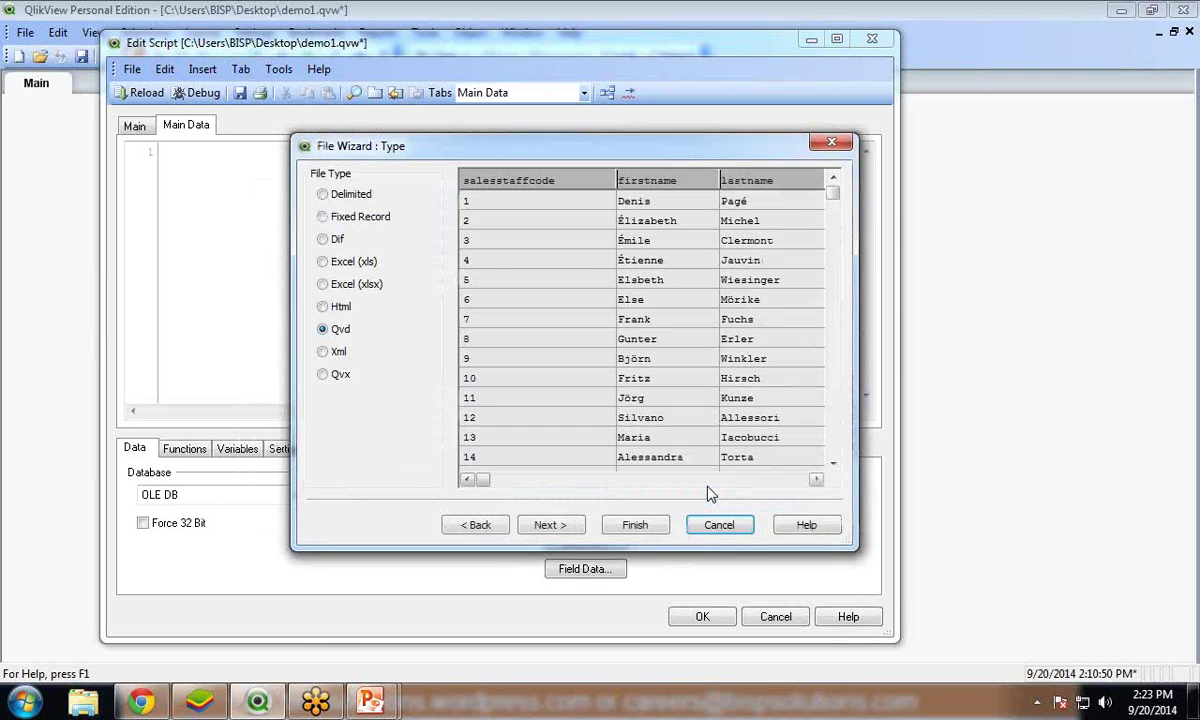
pyautogui.moveTo(833, 192)
pyautogui.mouseDown()
pyautogui.moveTo(834, 458)
pyautogui.moveTo(833, 192)
pyautogui.mouseUp()
pyautogui.moveTo(482, 481)
pyautogui.mouseDown()
pyautogui.moveTo(664, 485)
pyautogui.moveTo(483, 483)
pyautogui.mouseUp()
pyautogui.click(635, 525)
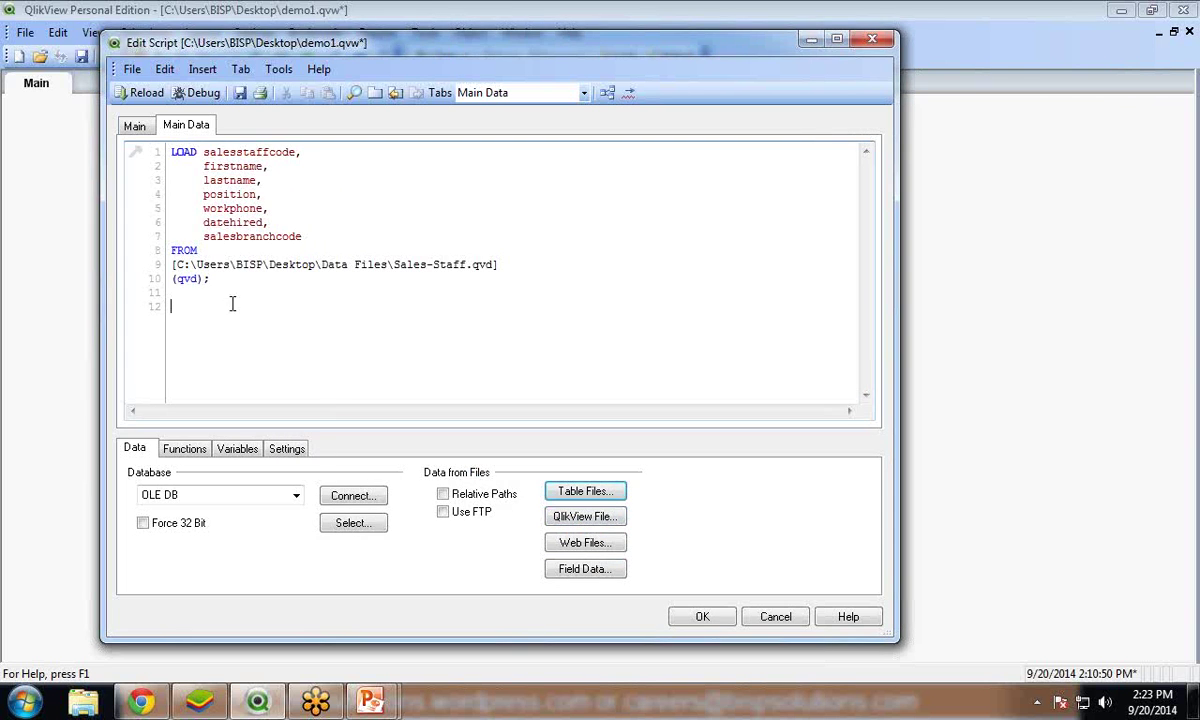
# Step: Label the Sales-Staff load as [SalesOldData]: and save demo1.qvw
pyautogui.click(170, 153)
pyautogui.press('Return')
pyautogui.write('S')
pyautogui.write('laes')
pyautogui.press('BackSpace')
pyautogui.press('BackSpace')
pyautogui.press('BackSpace')
pyautogui.press('BackSpace')
pyautogui.press('BackSpace')
pyautogui.write('Sales')
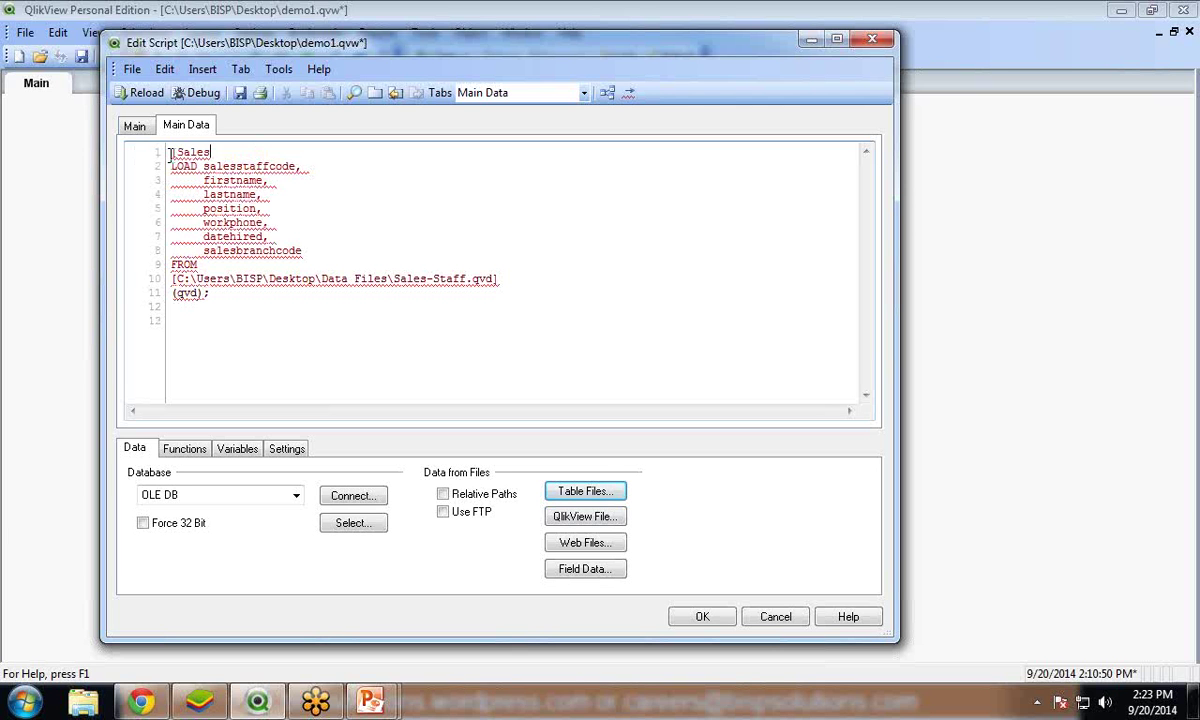
pyautogui.write('OldData]:')
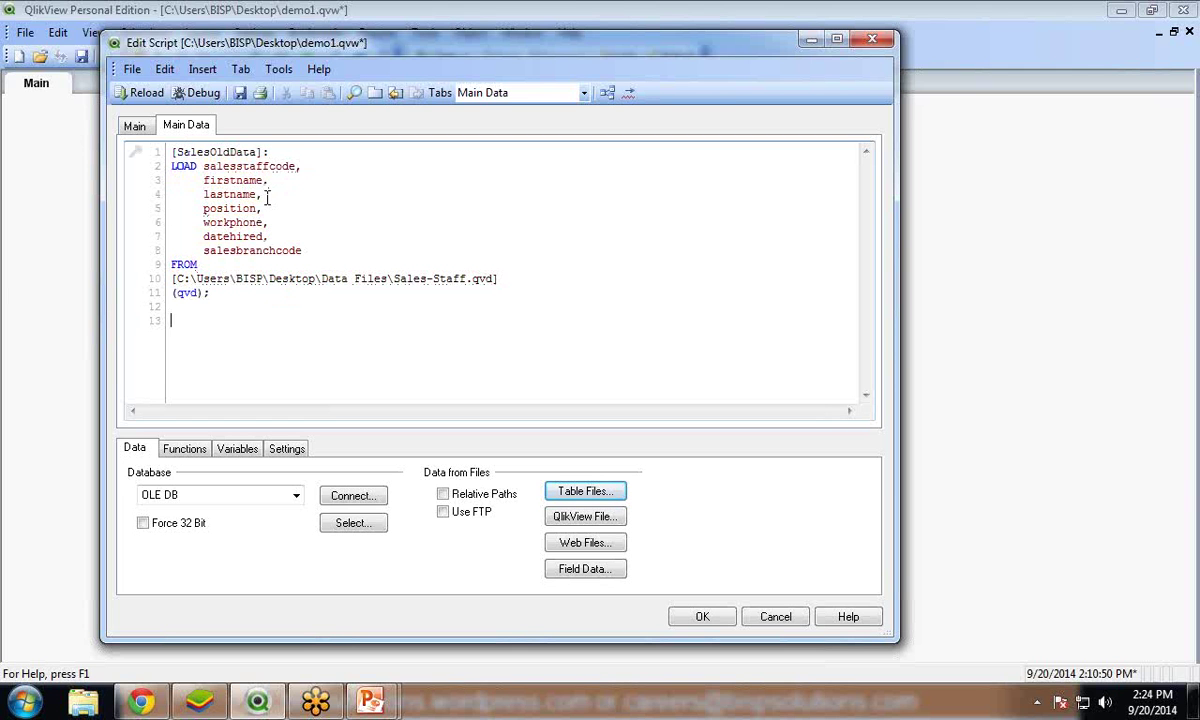
pyautogui.click(236, 92)
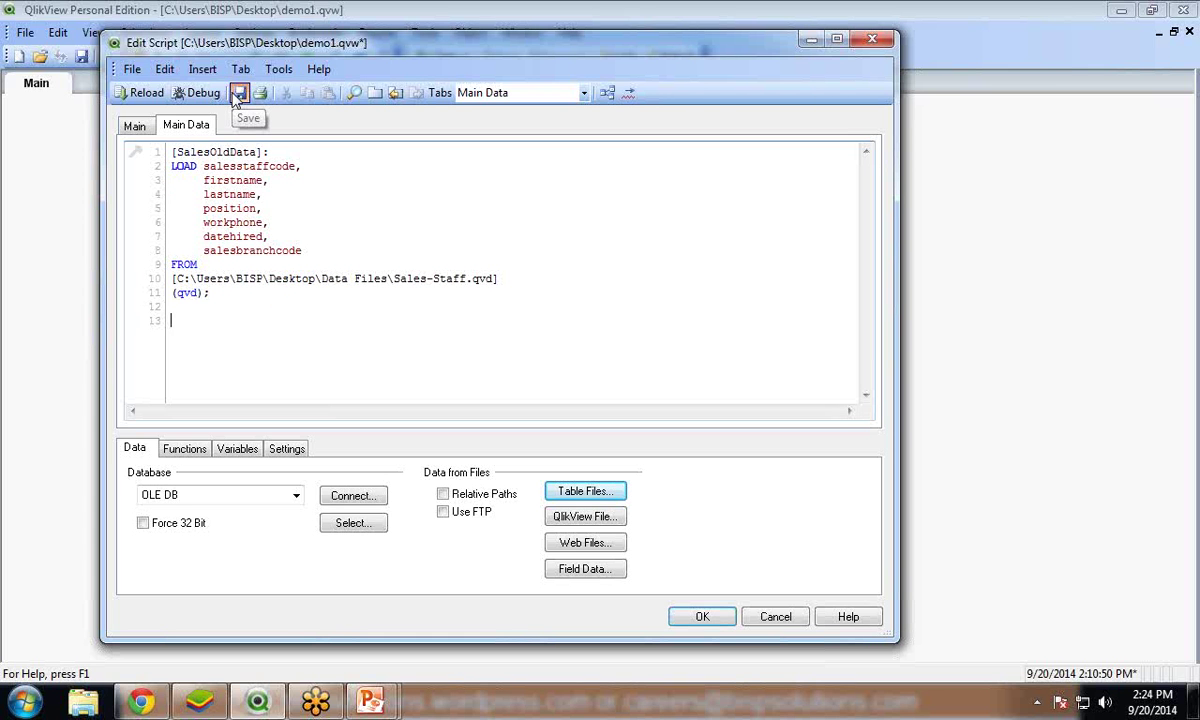
# Step: Reload the script and create a table box with salesstaffcode, firstname, lastname and position
pyautogui.click(133, 98)
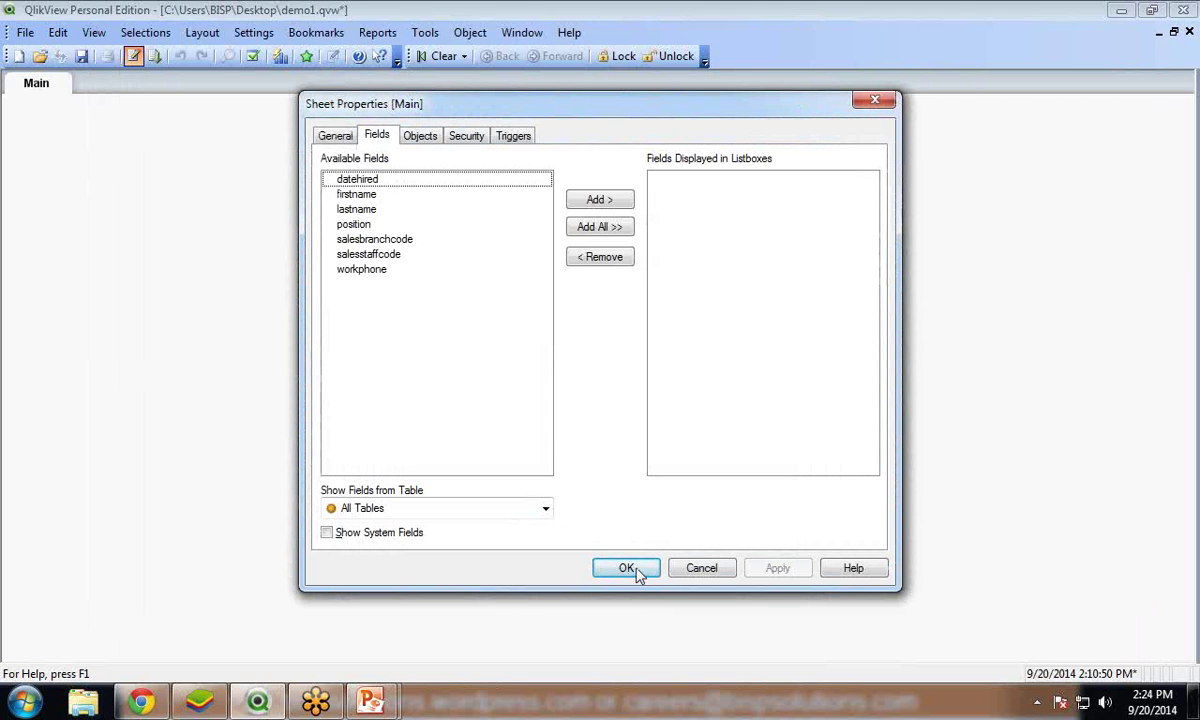
pyautogui.click(627, 568)
pyautogui.rightClick(344, 322)
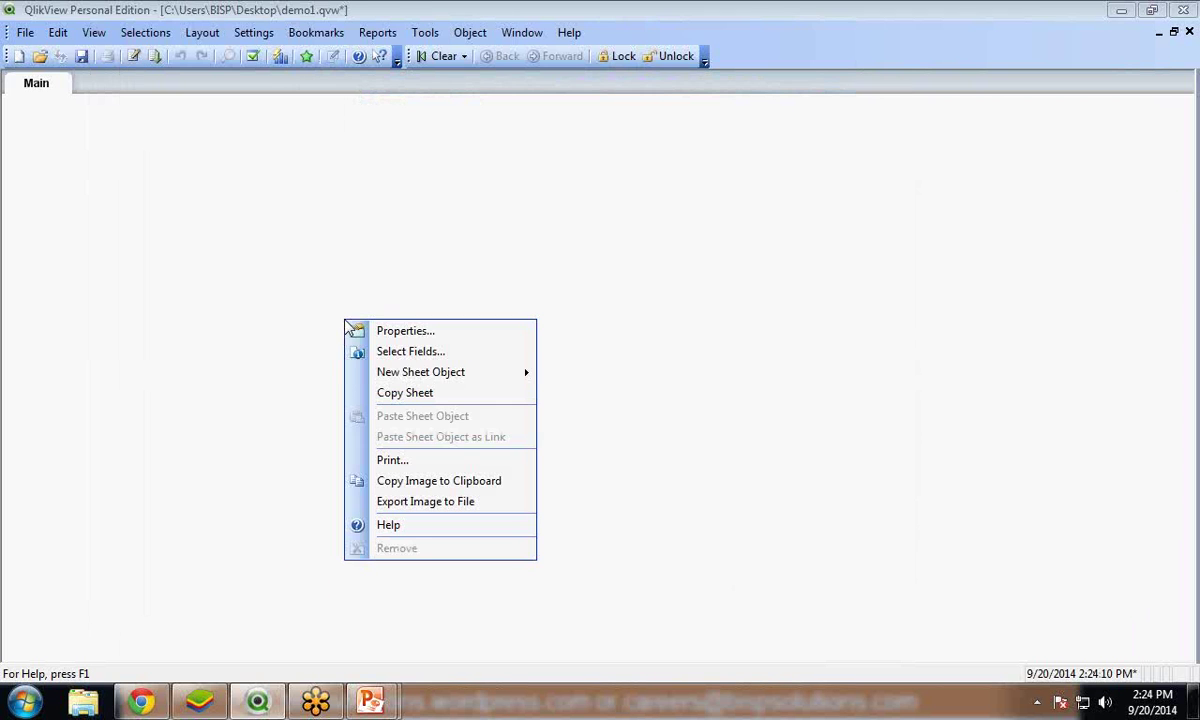
pyautogui.moveTo(388, 374)
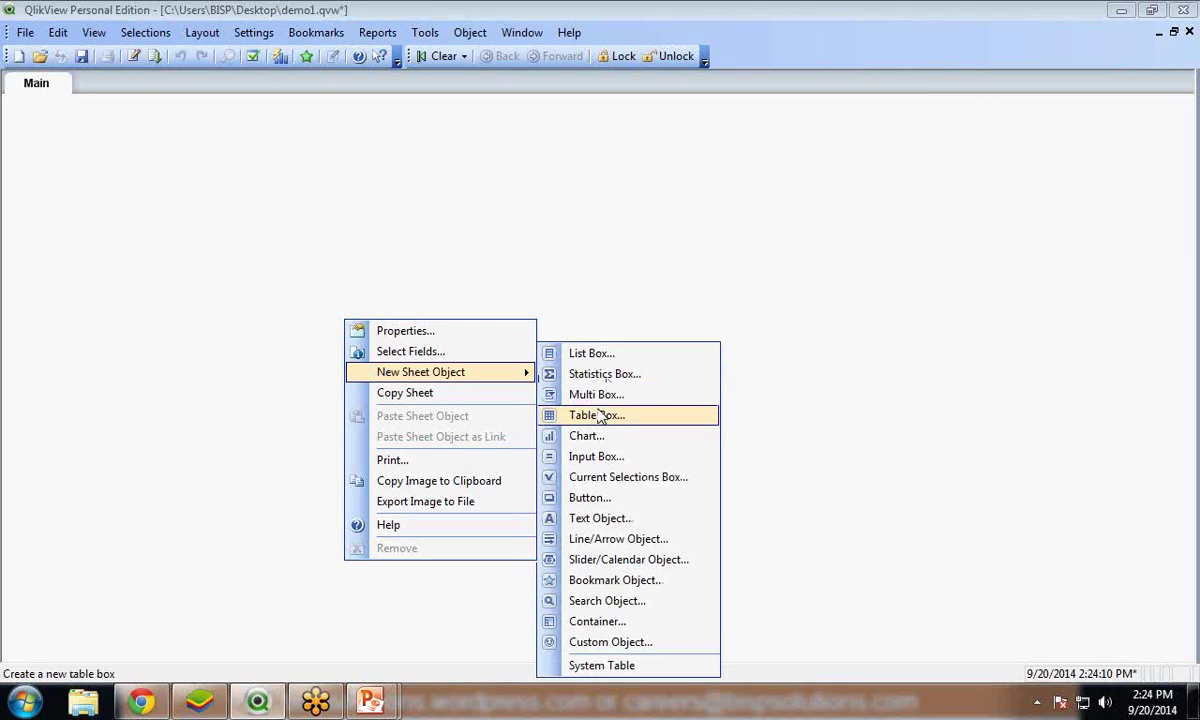
pyautogui.click(600, 415)
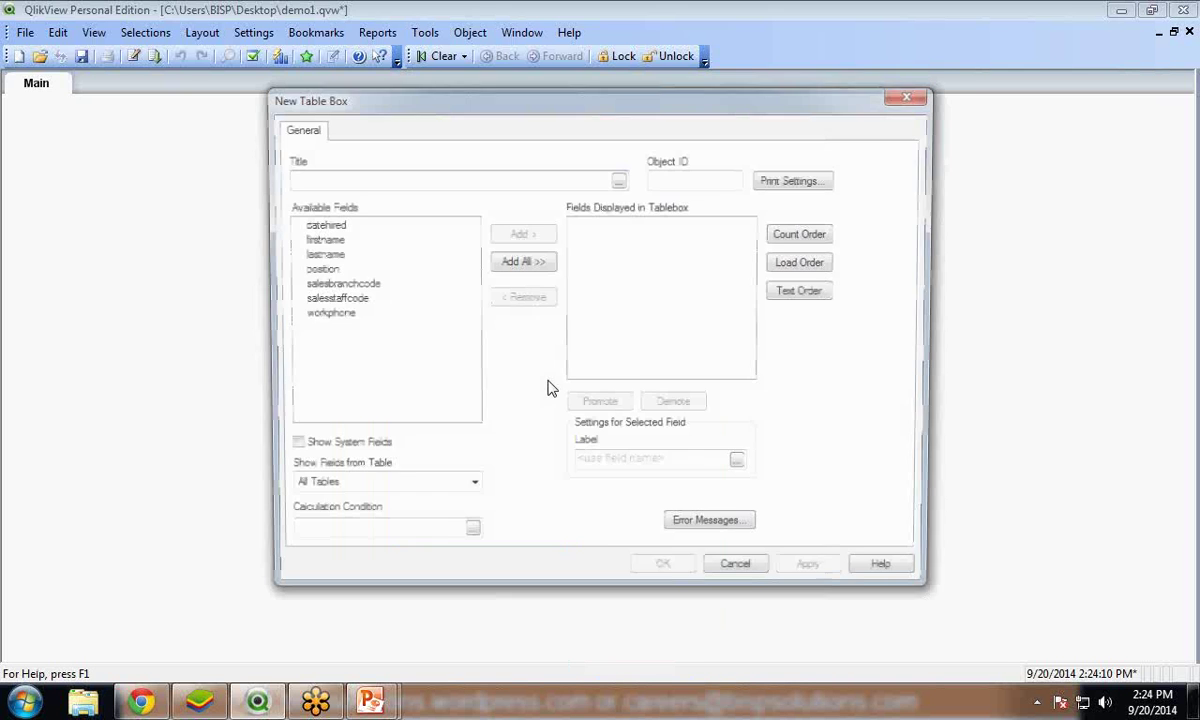
pyautogui.click(335, 299)
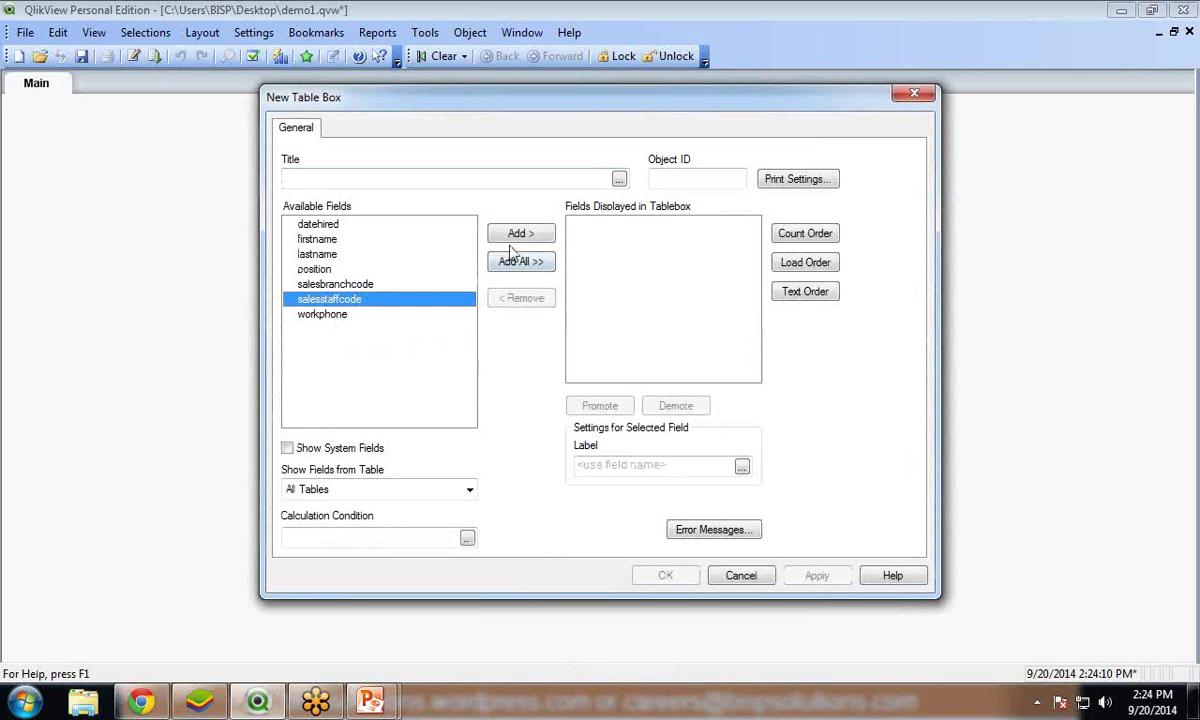
pyautogui.click(515, 236)
pyautogui.click(317, 239)
pyautogui.click(512, 234)
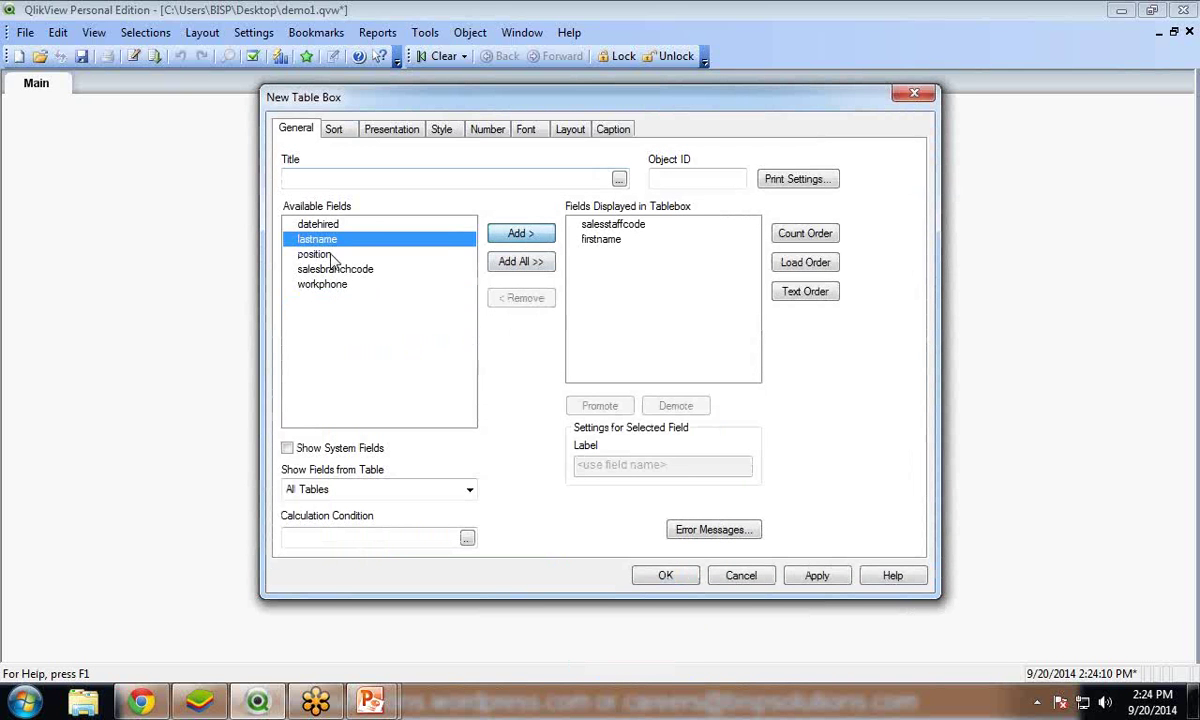
pyautogui.click(515, 234)
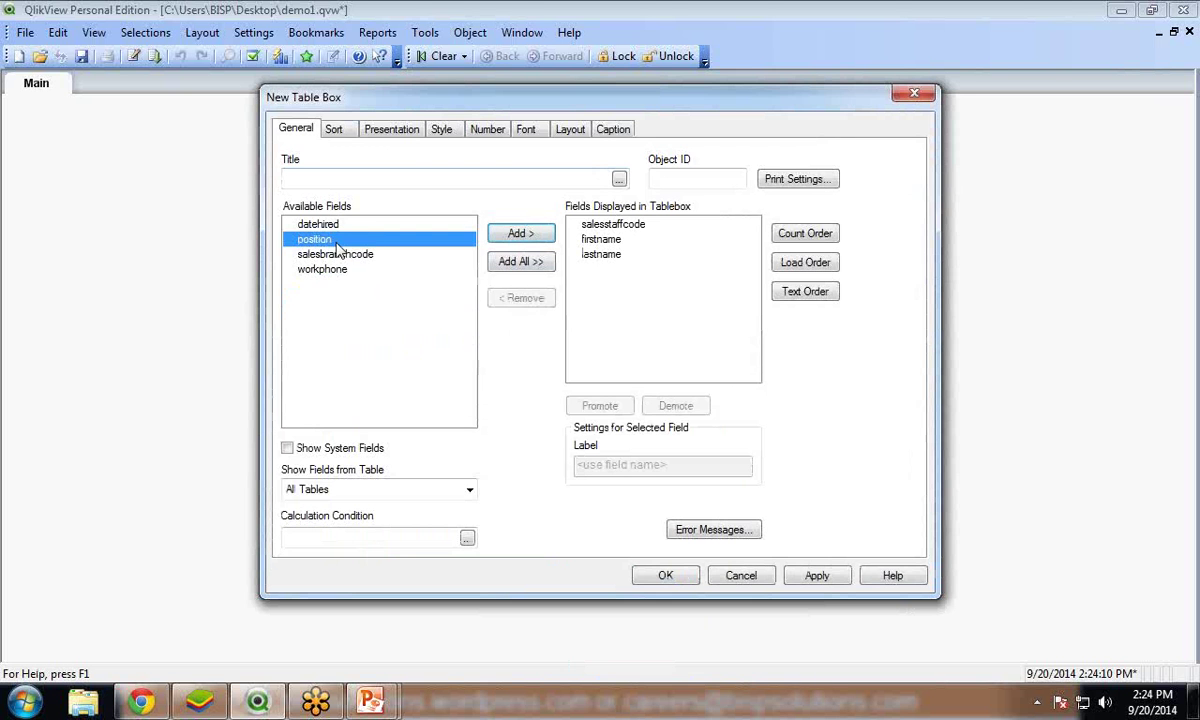
pyautogui.click(515, 236)
pyautogui.click(665, 575)
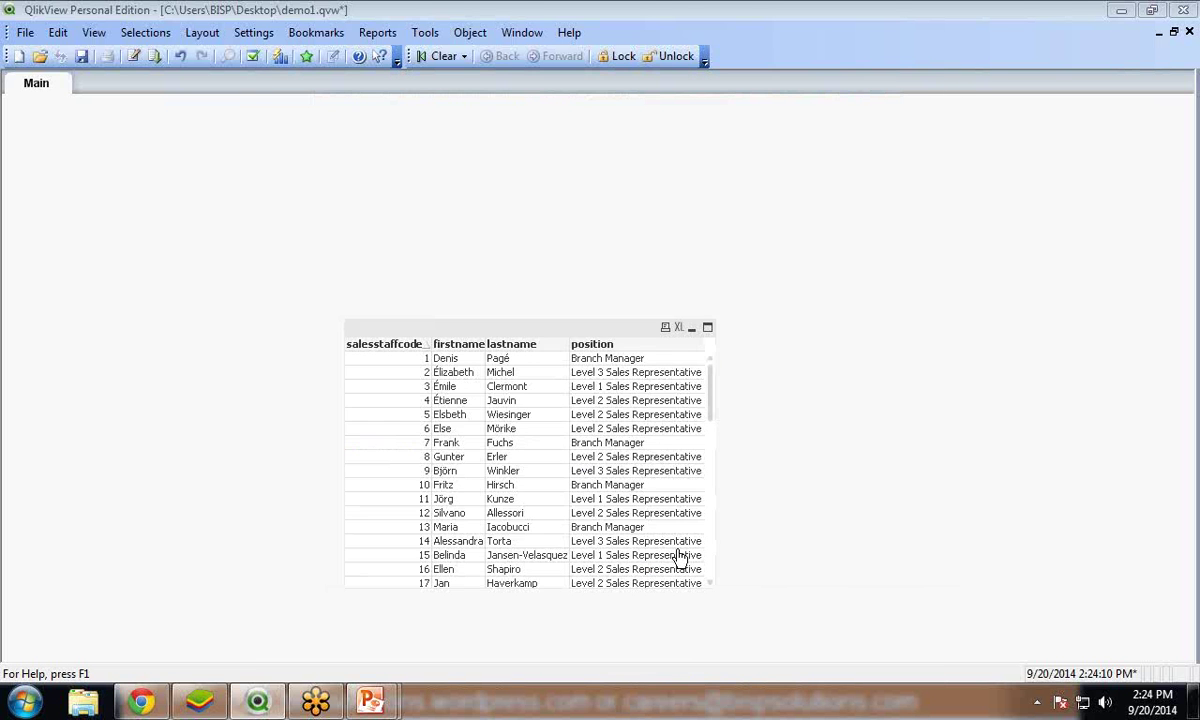
# Step: Resize the staff table box and move it to the right on the Main sheet
pyautogui.moveTo(480, 327); pyautogui.dragTo(298, 166)
pyautogui.moveTo(554, 488); pyautogui.dragTo(588, 488)
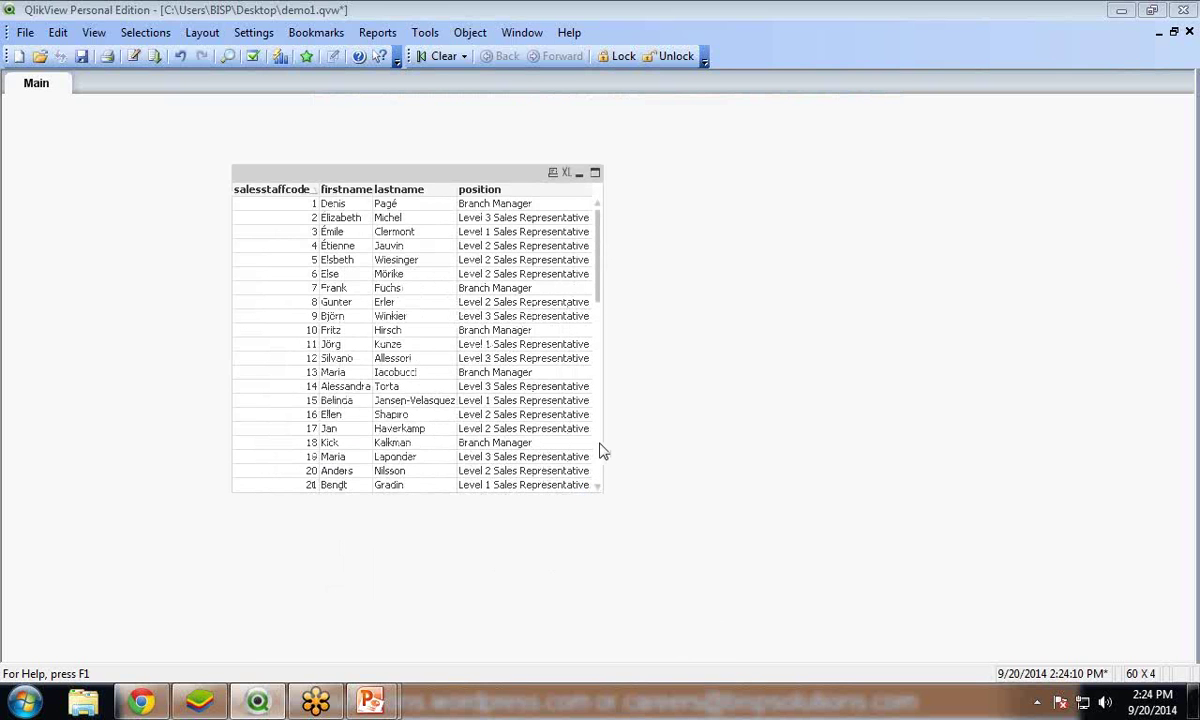
pyautogui.moveTo(462, 172); pyautogui.dragTo(620, 160)
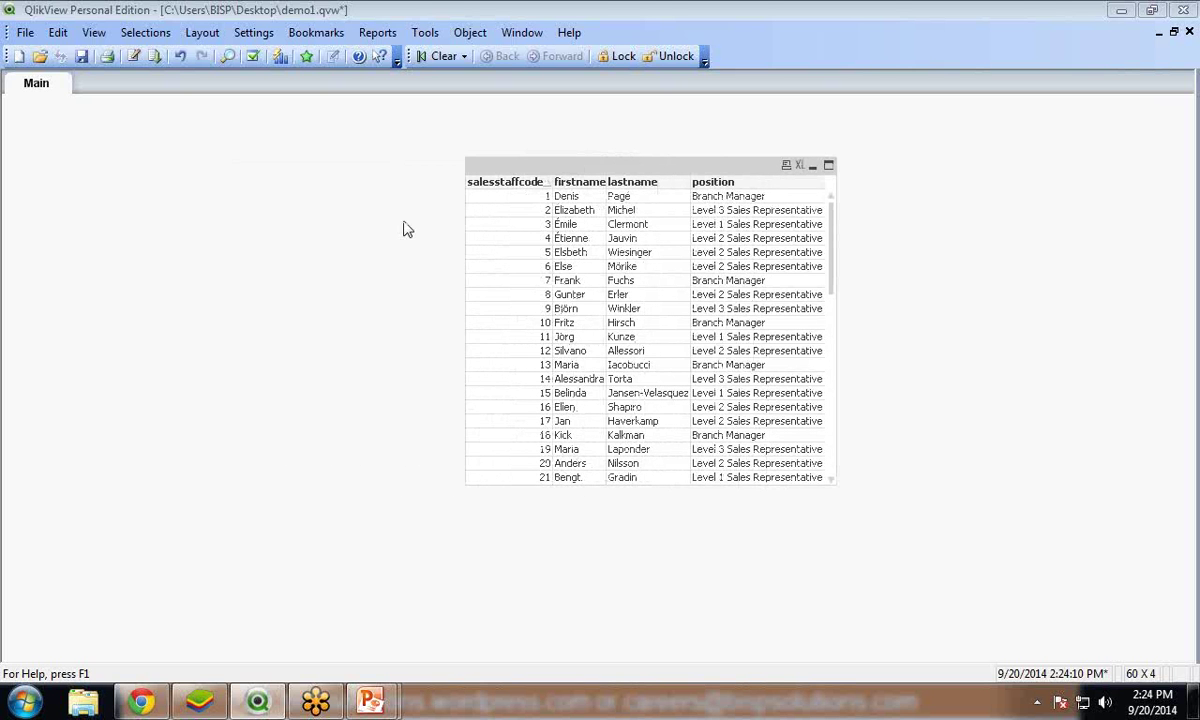
# Step: Add a text object showing the expression count(salesstaffcode), which displays 60
pyautogui.rightClick(282, 258)
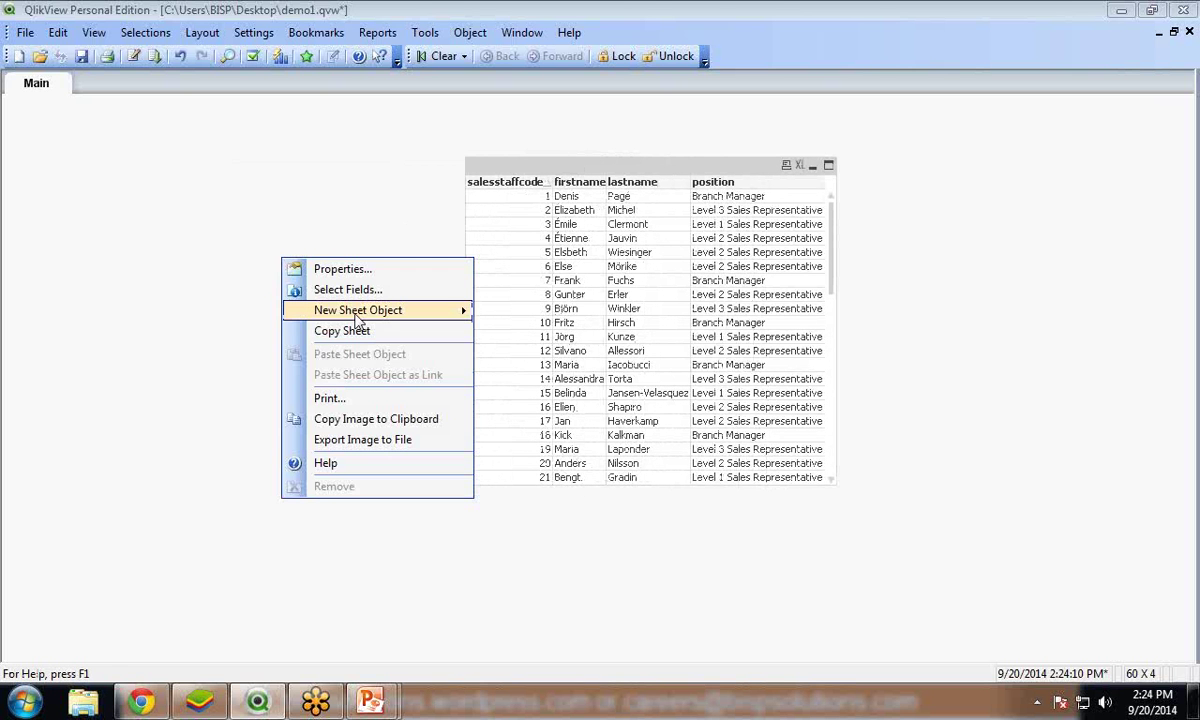
pyautogui.moveTo(356, 311)
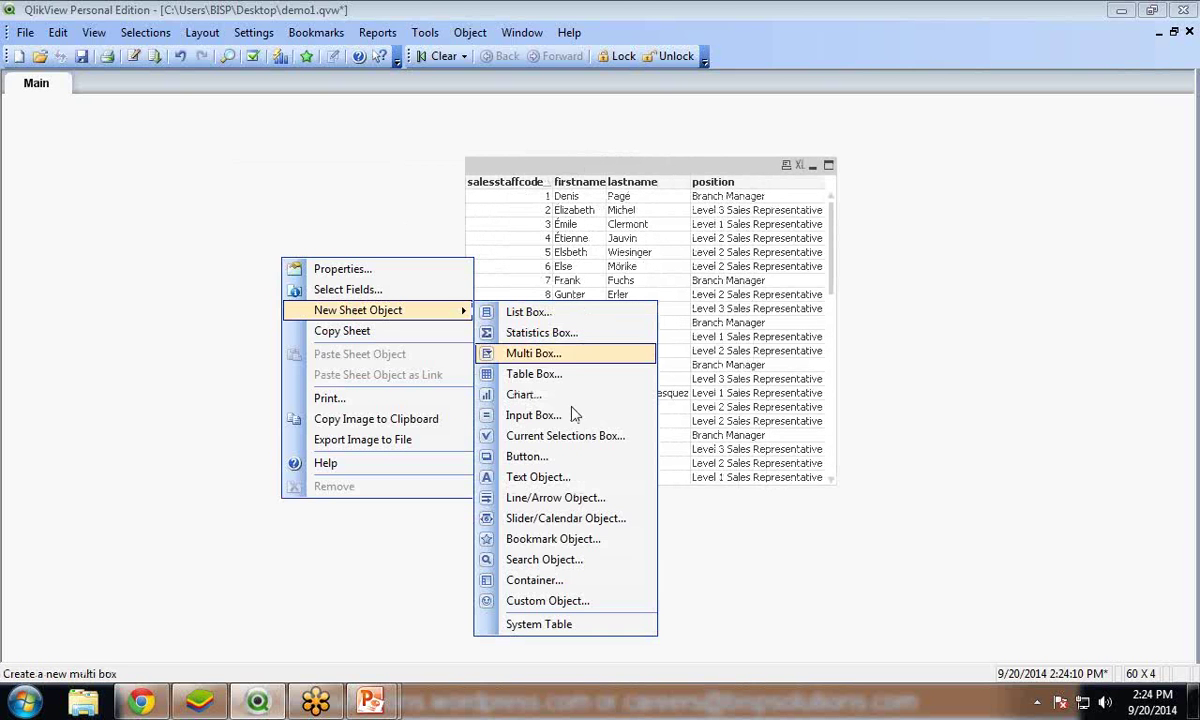
pyautogui.click(540, 477)
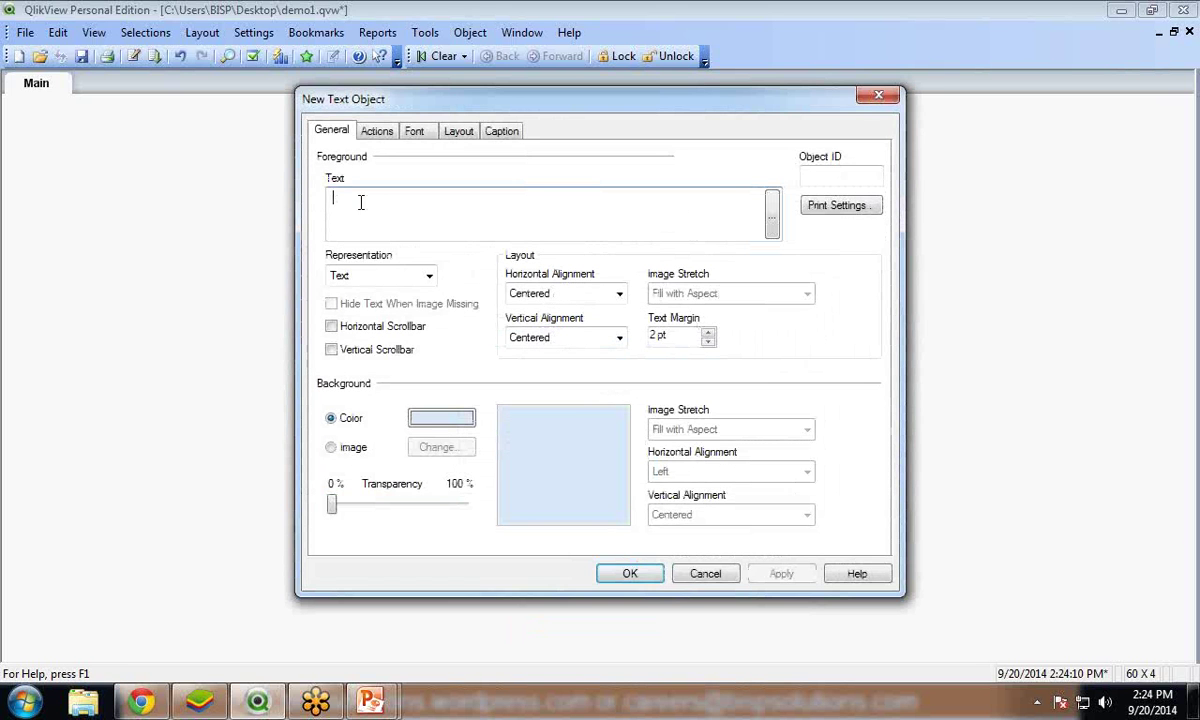
pyautogui.click(772, 214)
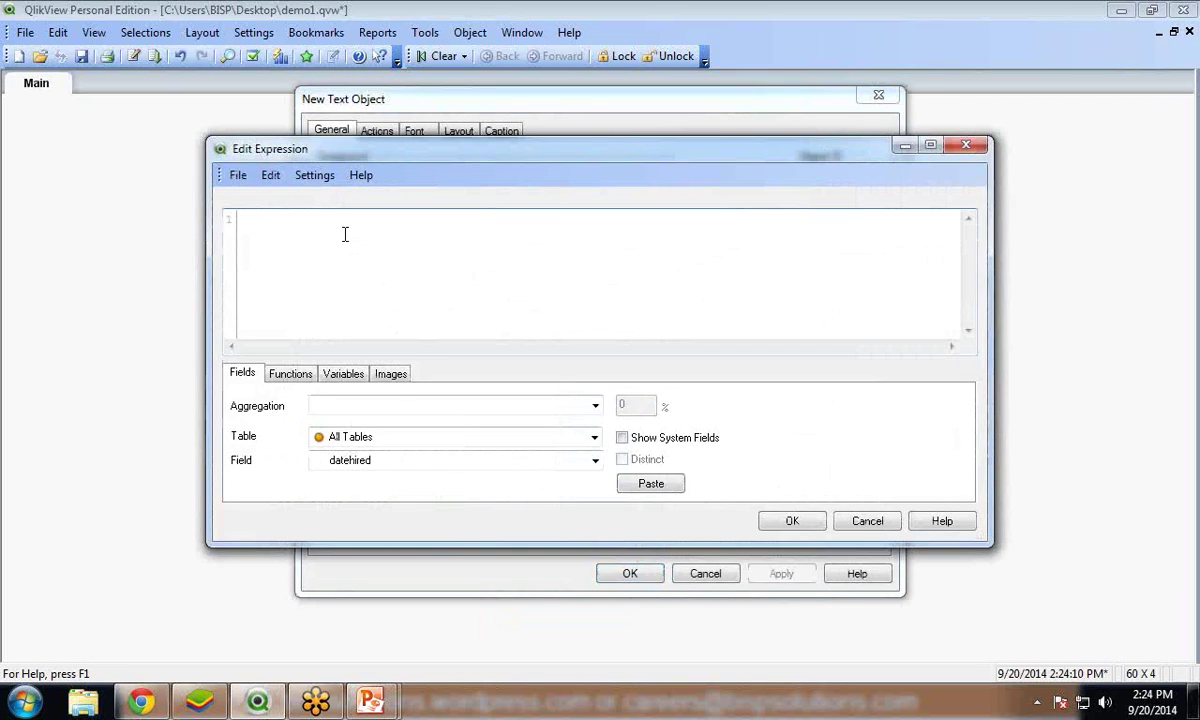
pyautogui.write('count(')
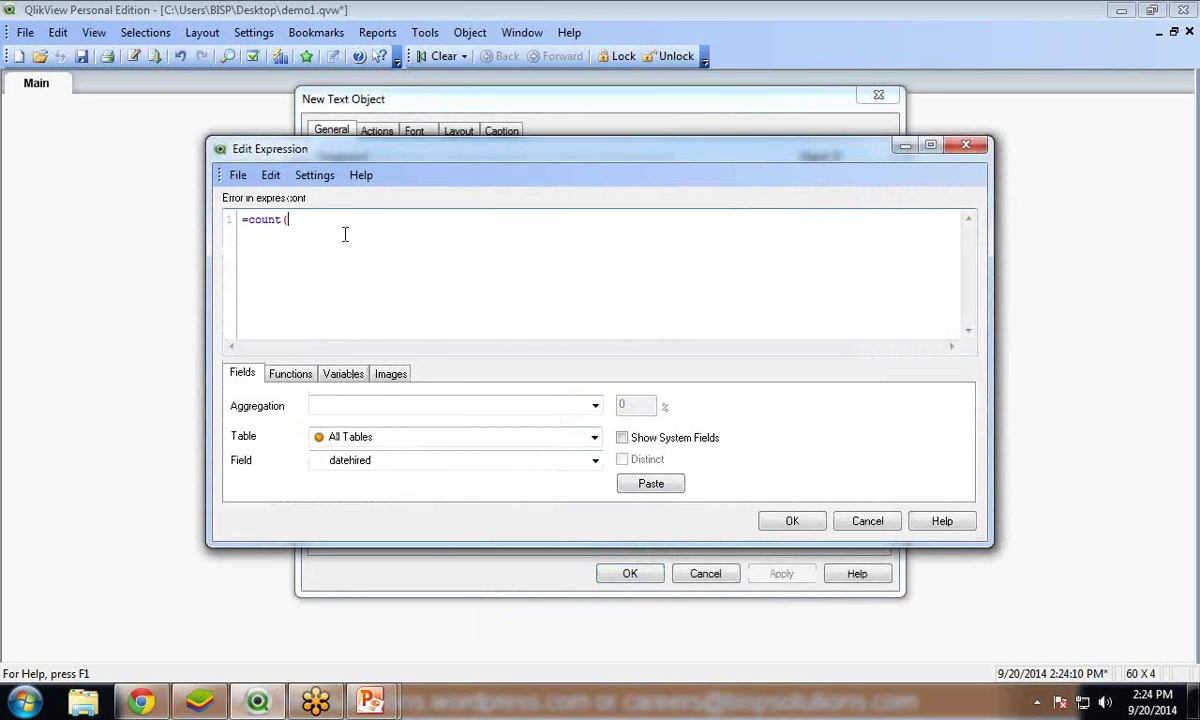
pyautogui.write('sal')
pyautogui.hotkey('ctrl', 'space')
pyautogui.press('Down')
pyautogui.press('Return')
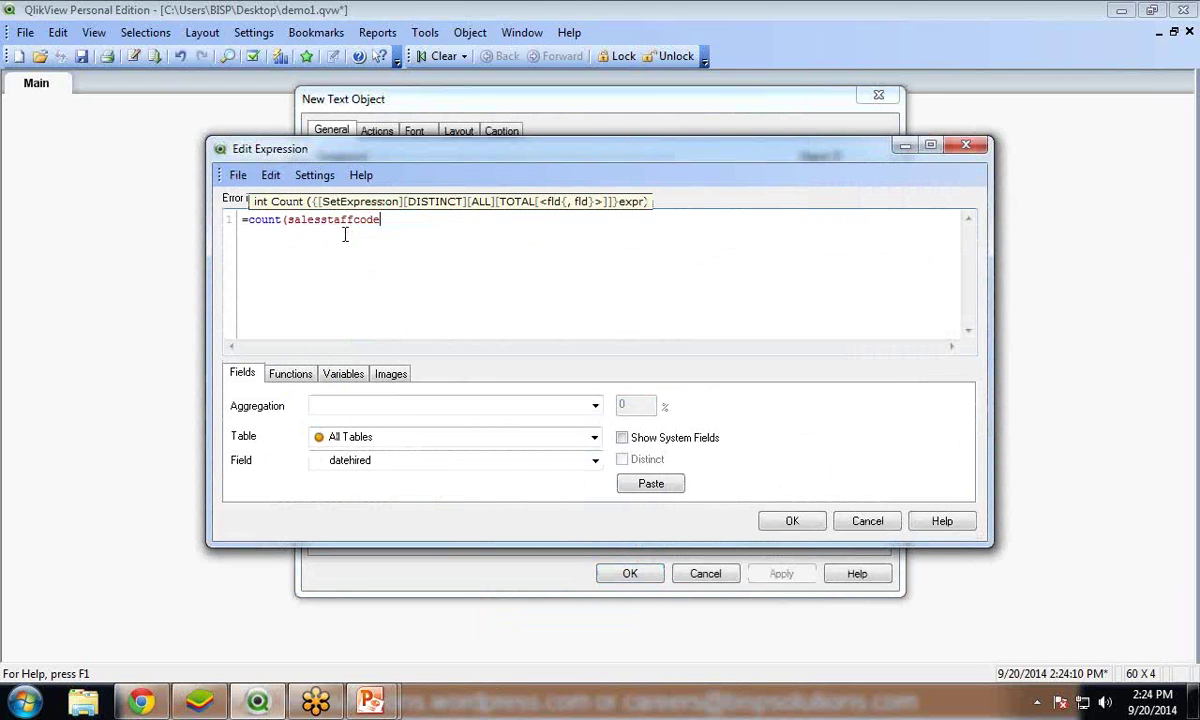
pyautogui.write(')')
pyautogui.click(790, 521)
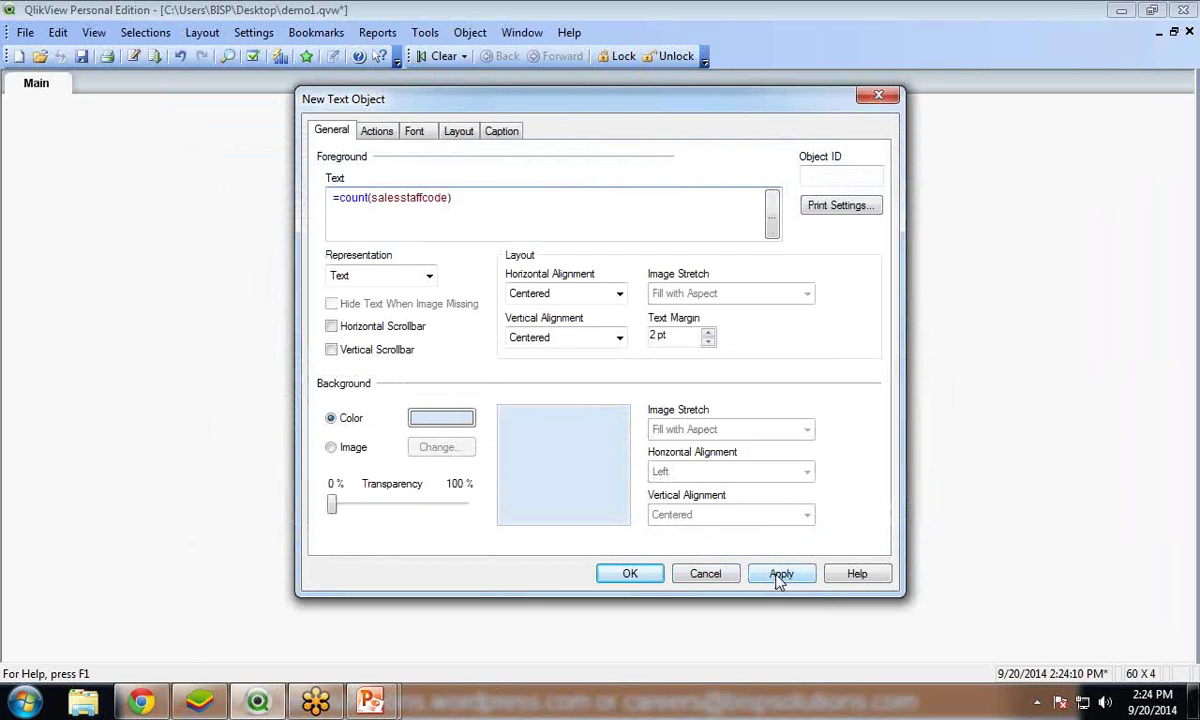
pyautogui.moveTo(614, 111); pyautogui.dragTo(431, 106)
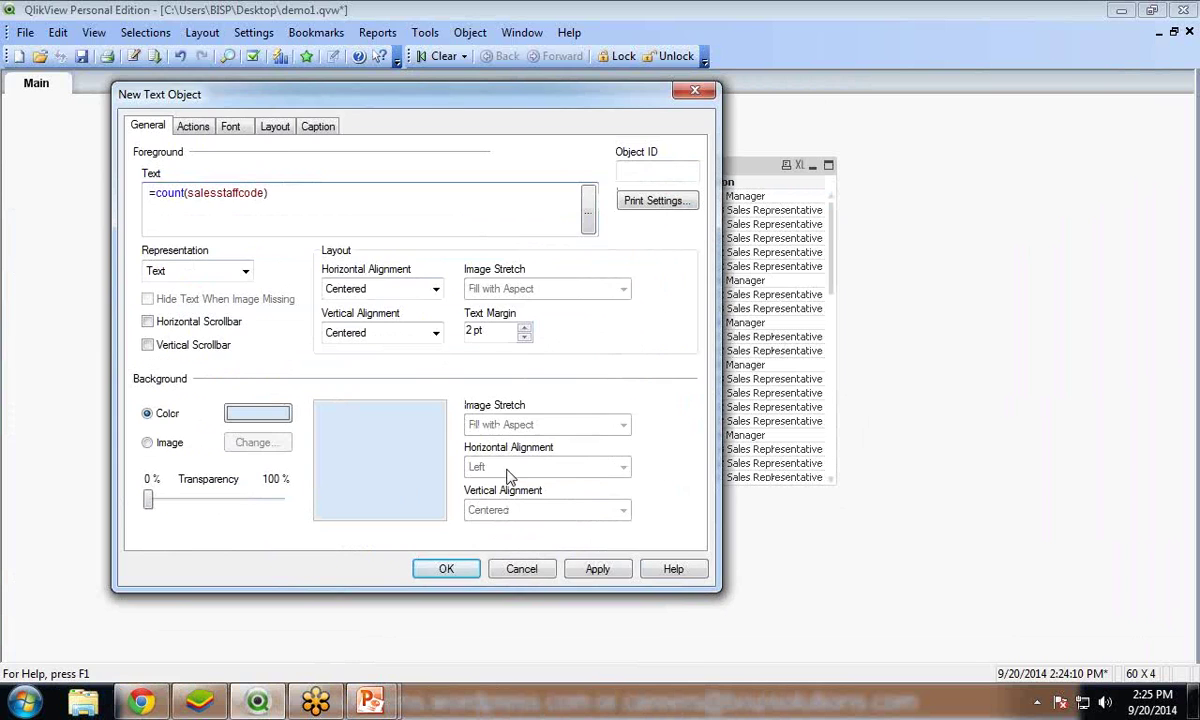
pyautogui.click(597, 569)
pyautogui.click(446, 569)
# Step: Arrange the count box and staff table, nudging the 60 box slightly lower
pyautogui.moveTo(334, 343); pyautogui.dragTo(196, 232)
pyautogui.moveTo(622, 157); pyautogui.dragTo(599, 171)
pyautogui.moveTo(769, 236); pyautogui.dragTo(770, 193)
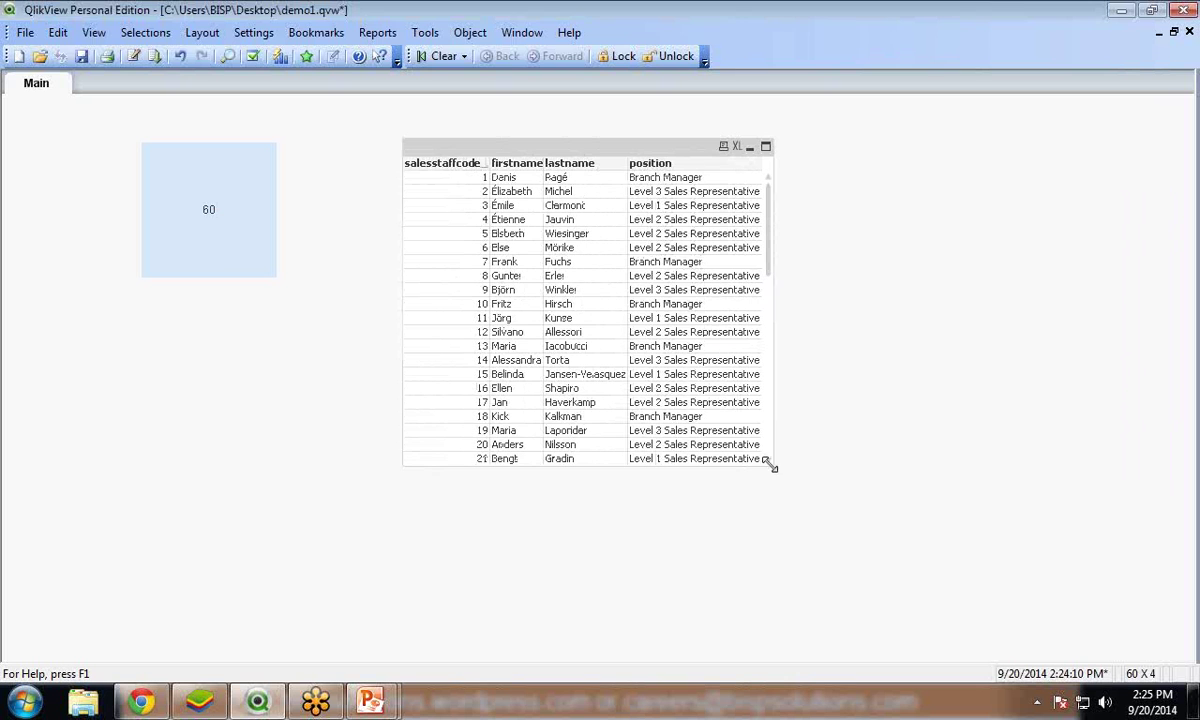
pyautogui.moveTo(778, 459)
pyautogui.mouseDown()
pyautogui.moveTo(785, 442)
pyautogui.moveTo(785, 453)
pyautogui.mouseUp()
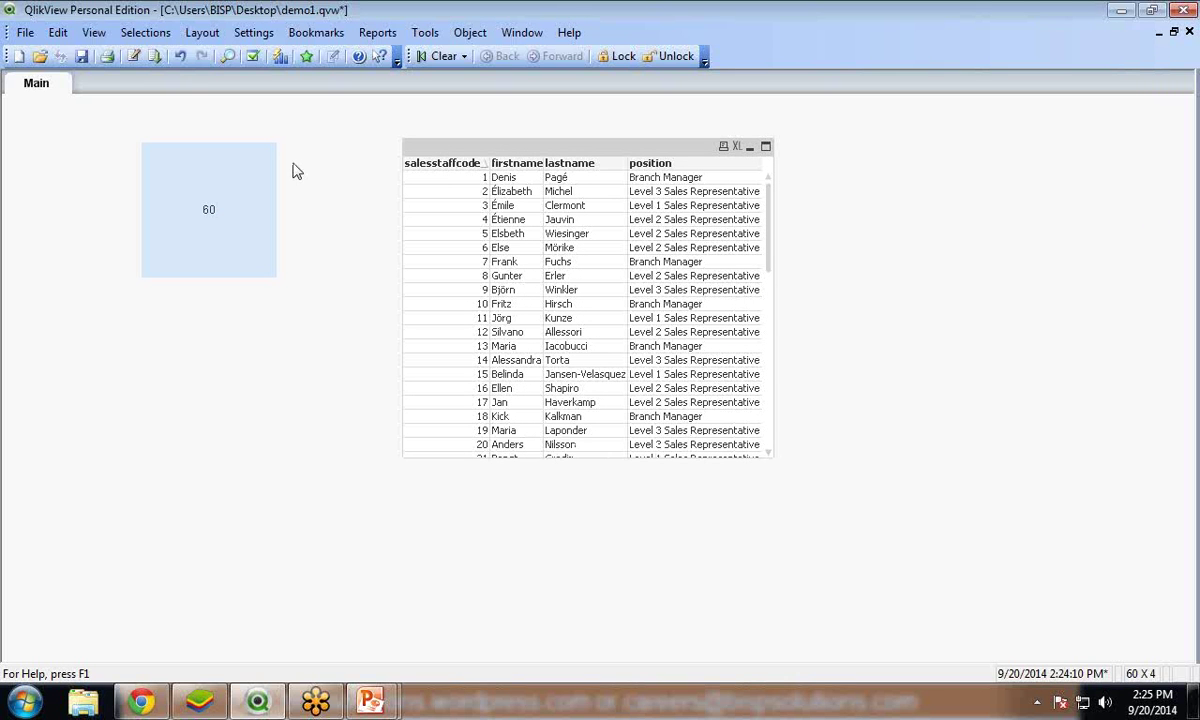
pyautogui.moveTo(220, 182); pyautogui.dragTo(222, 204)
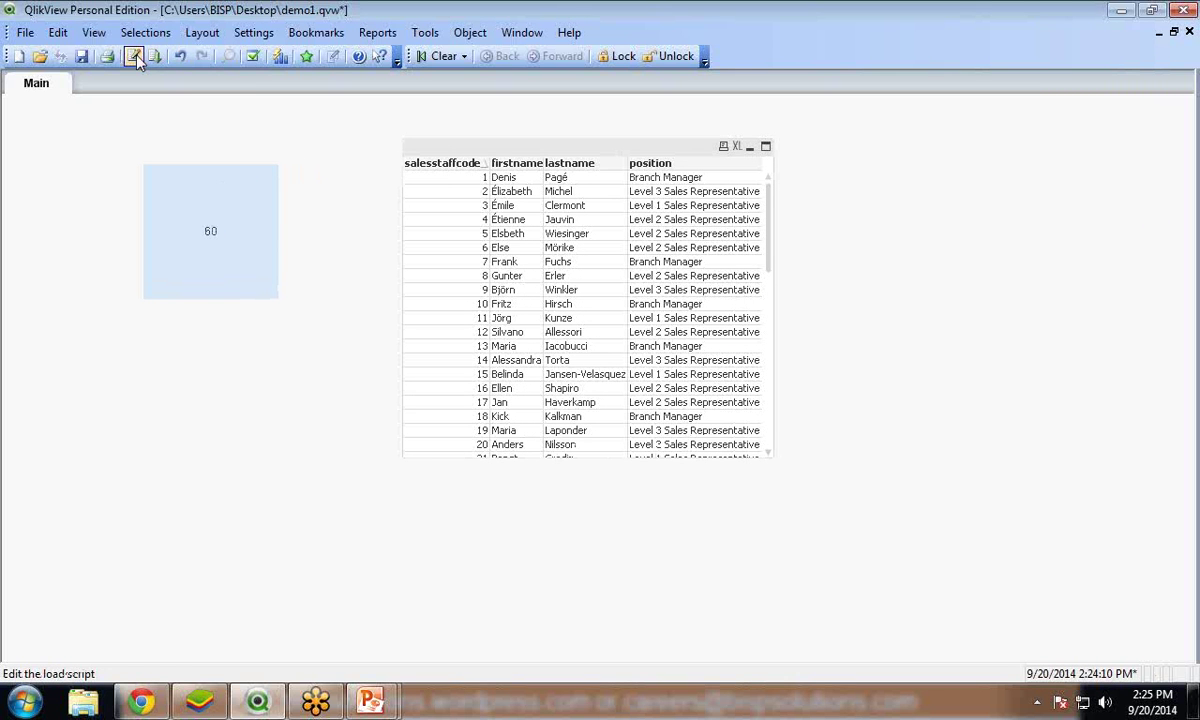
# Step: Add a second LOAD statement reading all seven fields from Sales_Staff_New.qvd
pyautogui.click(134, 56)
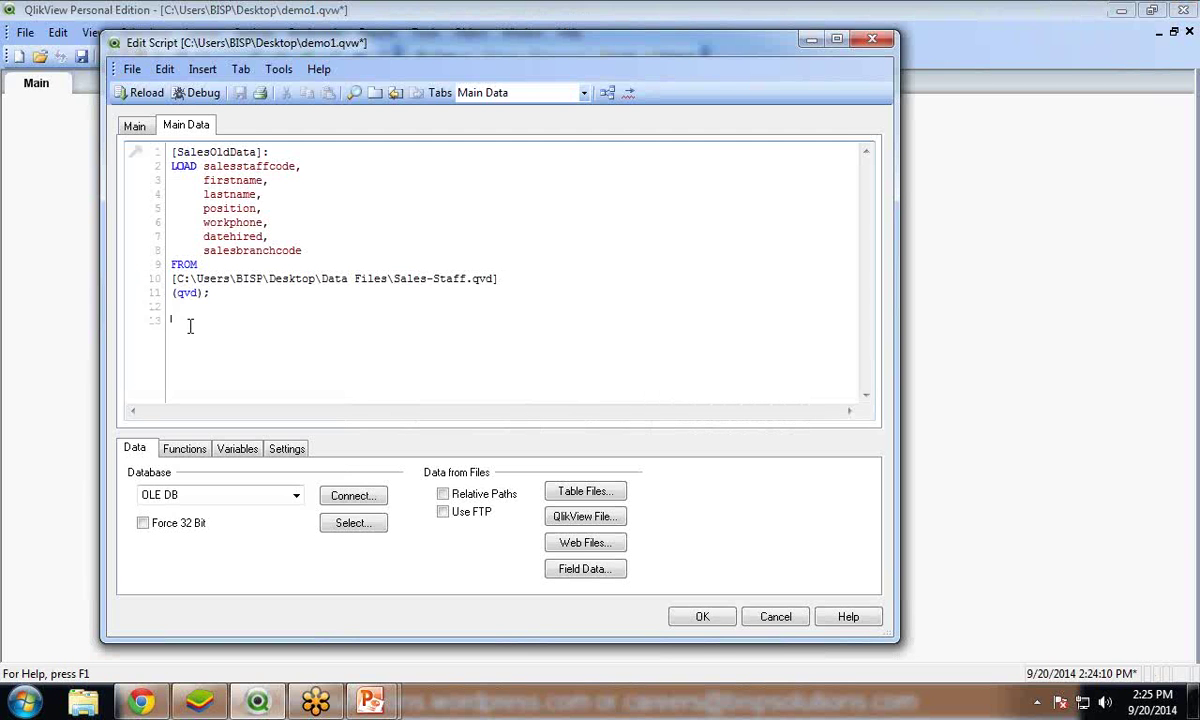
pyautogui.click(580, 492)
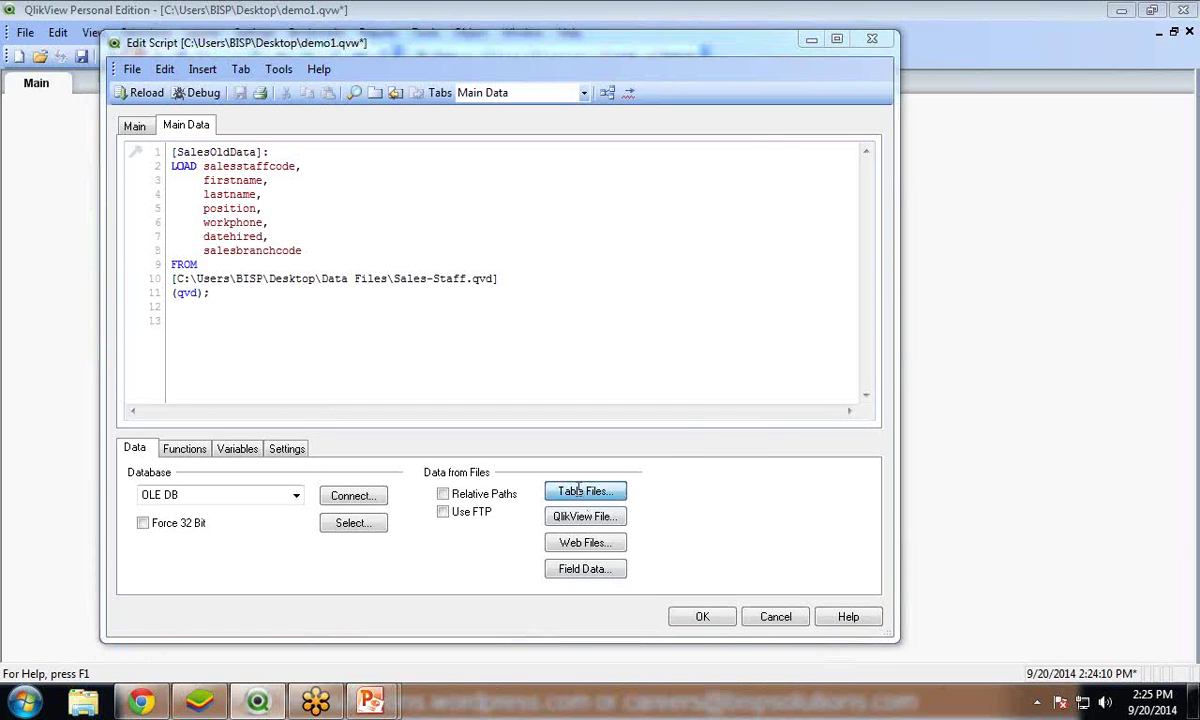
pyautogui.click(395, 251)
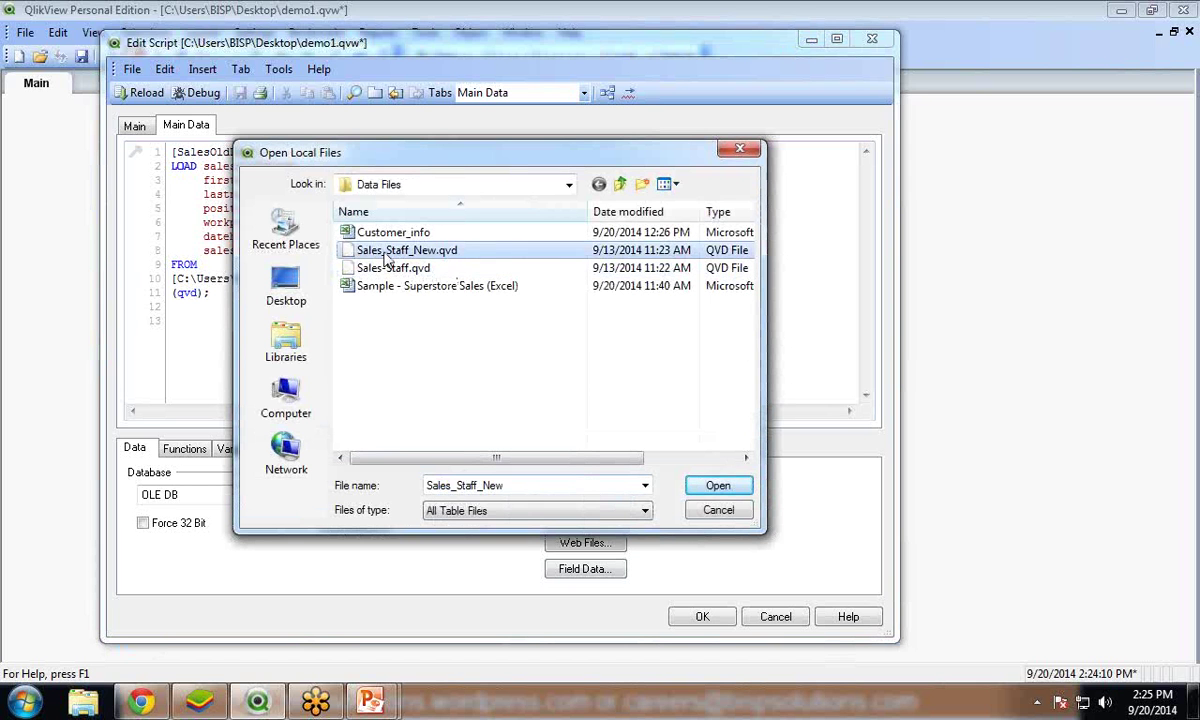
pyautogui.click(717, 487)
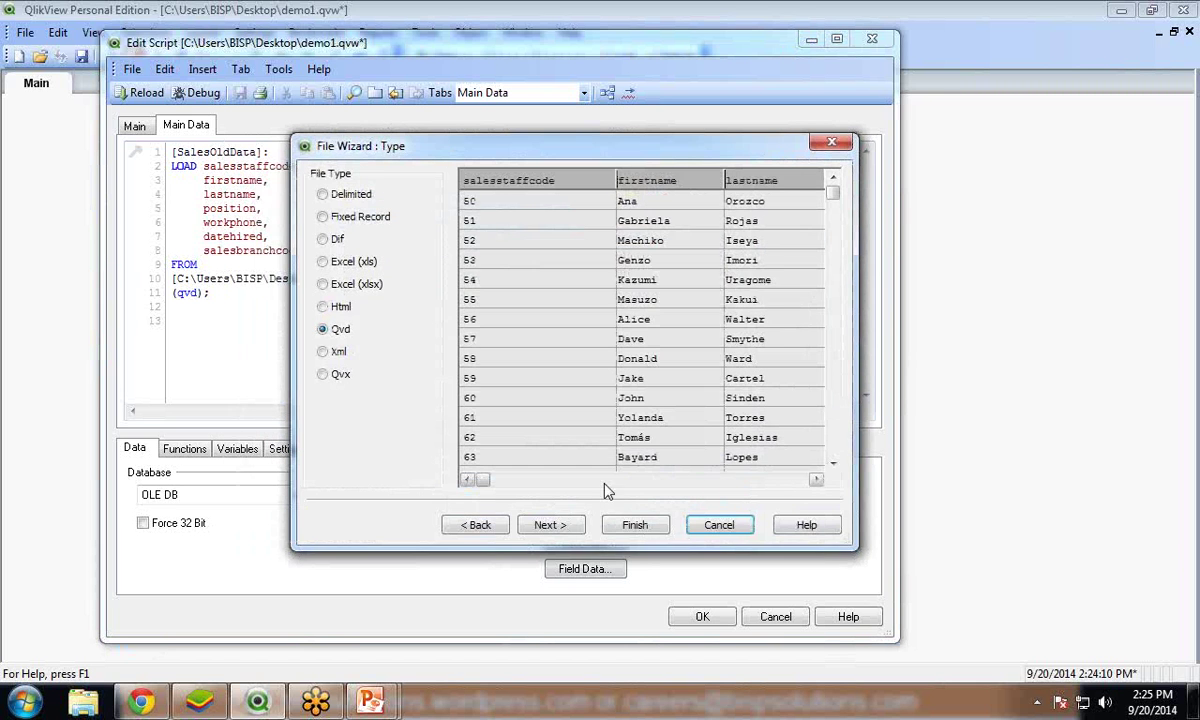
pyautogui.click(633, 527)
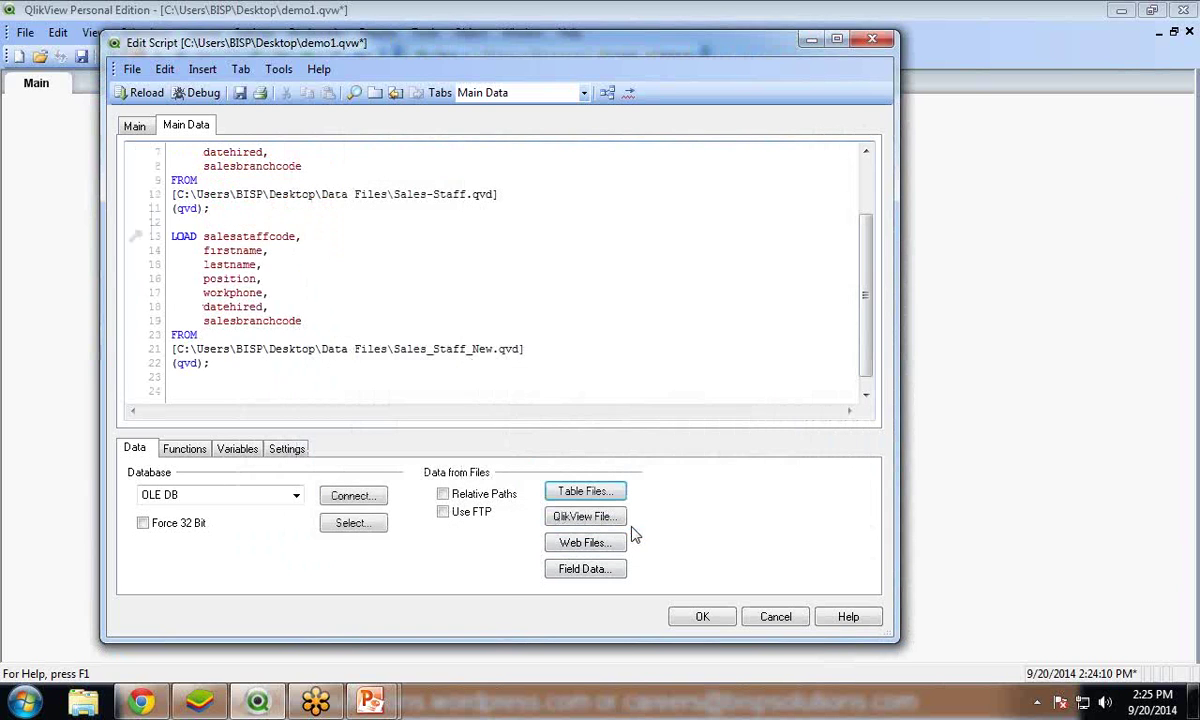
# Step: Prefix the Sales_Staff_New.qvd LOAD with Join, save demo1.qvw, and reload the data
pyautogui.click(216, 222)
pyautogui.press('Return')
pyautogui.press('Return')
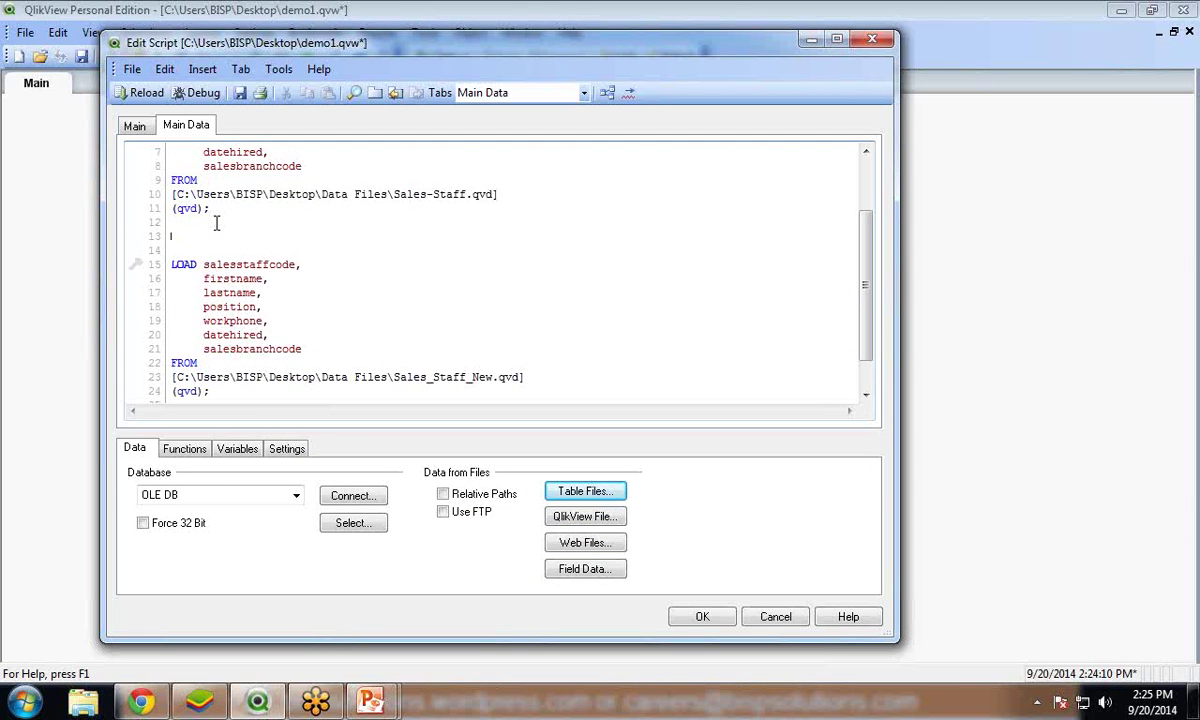
pyautogui.write('Joi')
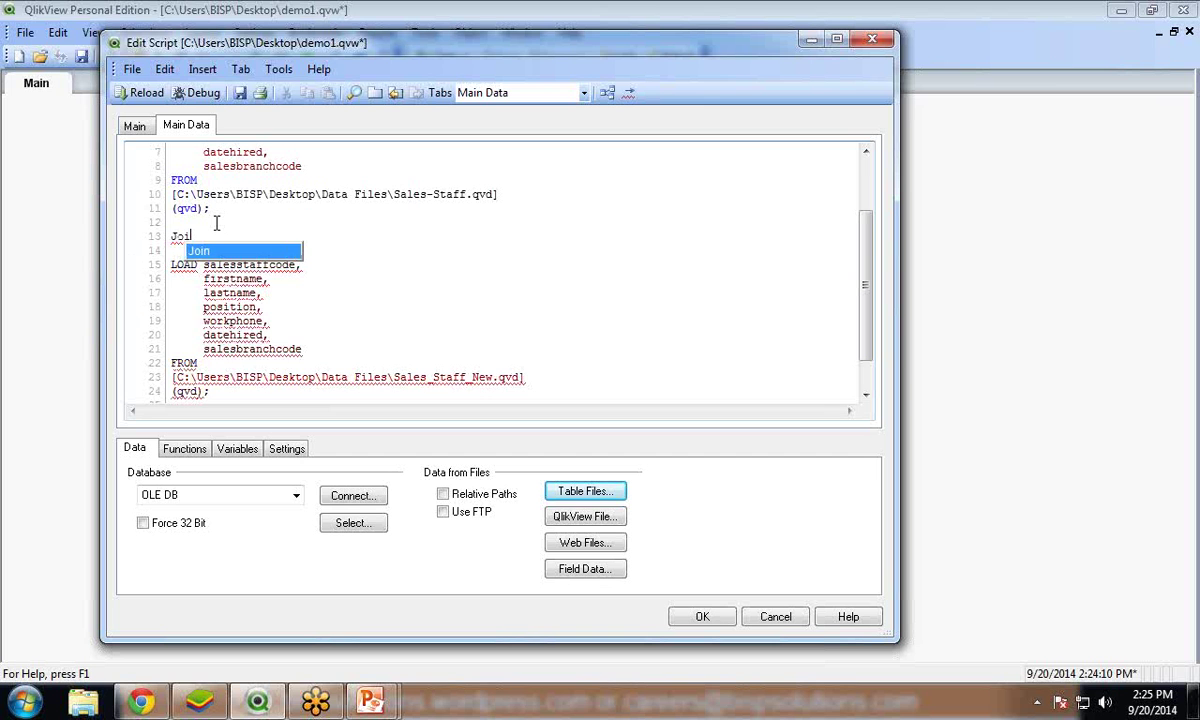
pyautogui.write('n')
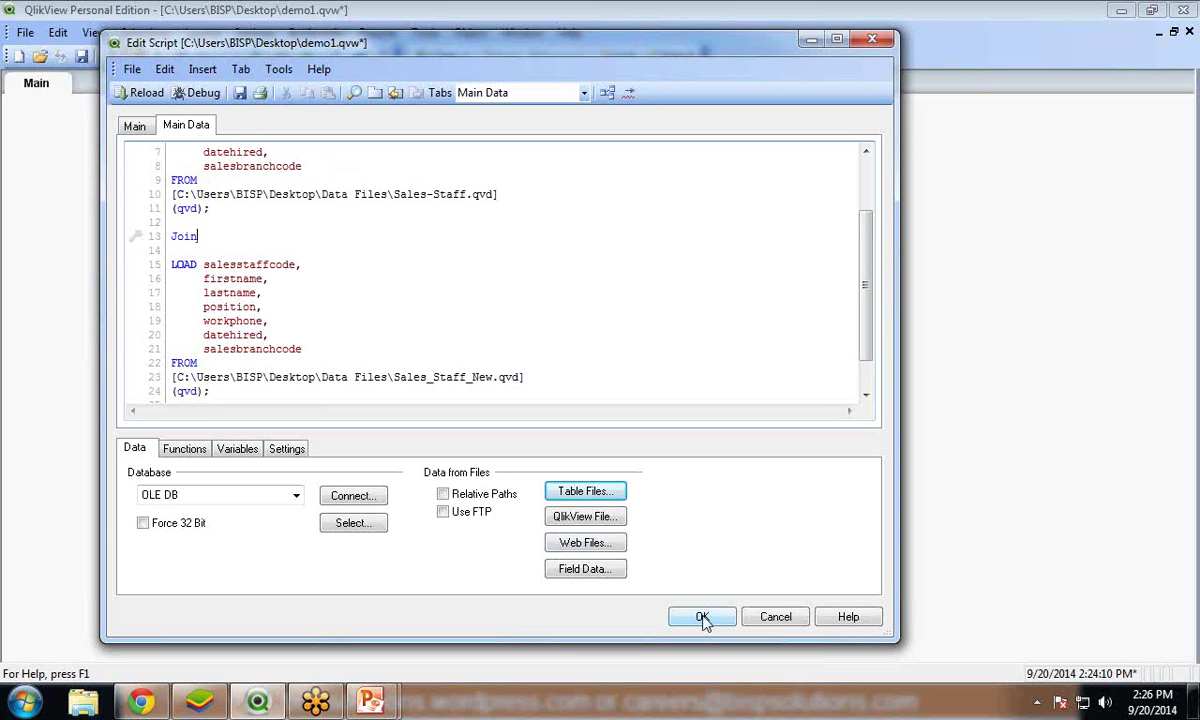
pyautogui.click(240, 92)
pyautogui.click(140, 93)
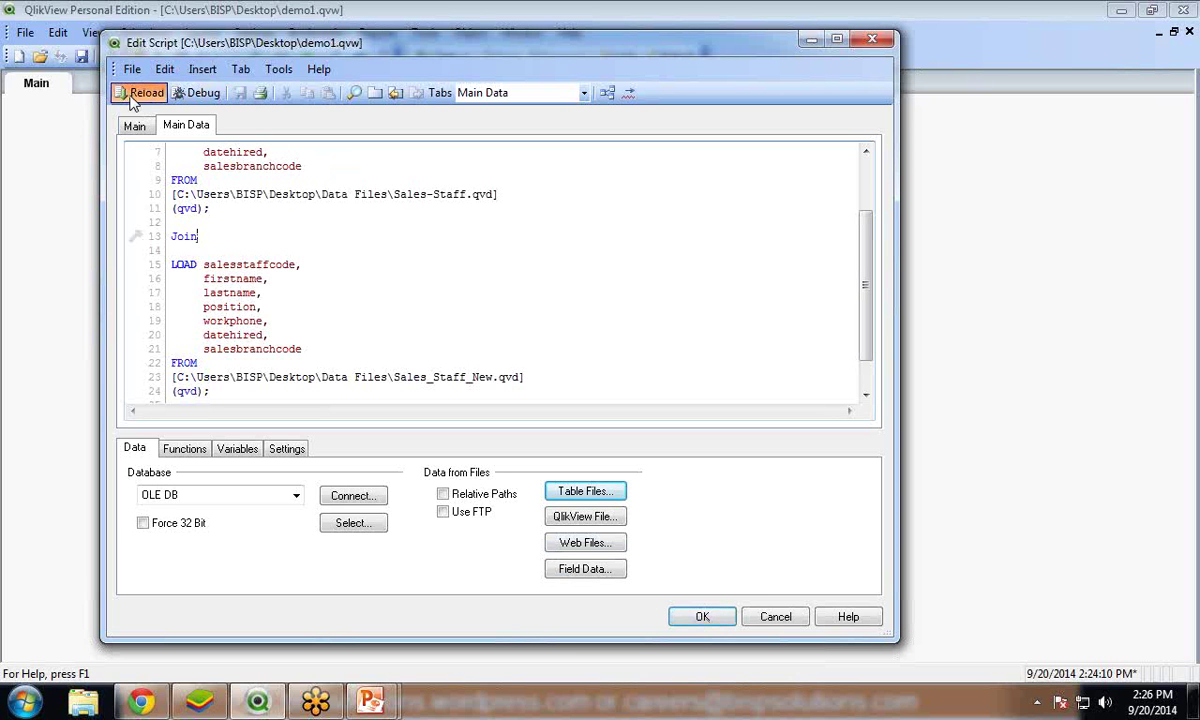
# Step: Scroll through the 102 joined rows in the staff table, then shift it left beside the count box
pyautogui.click(626, 568)
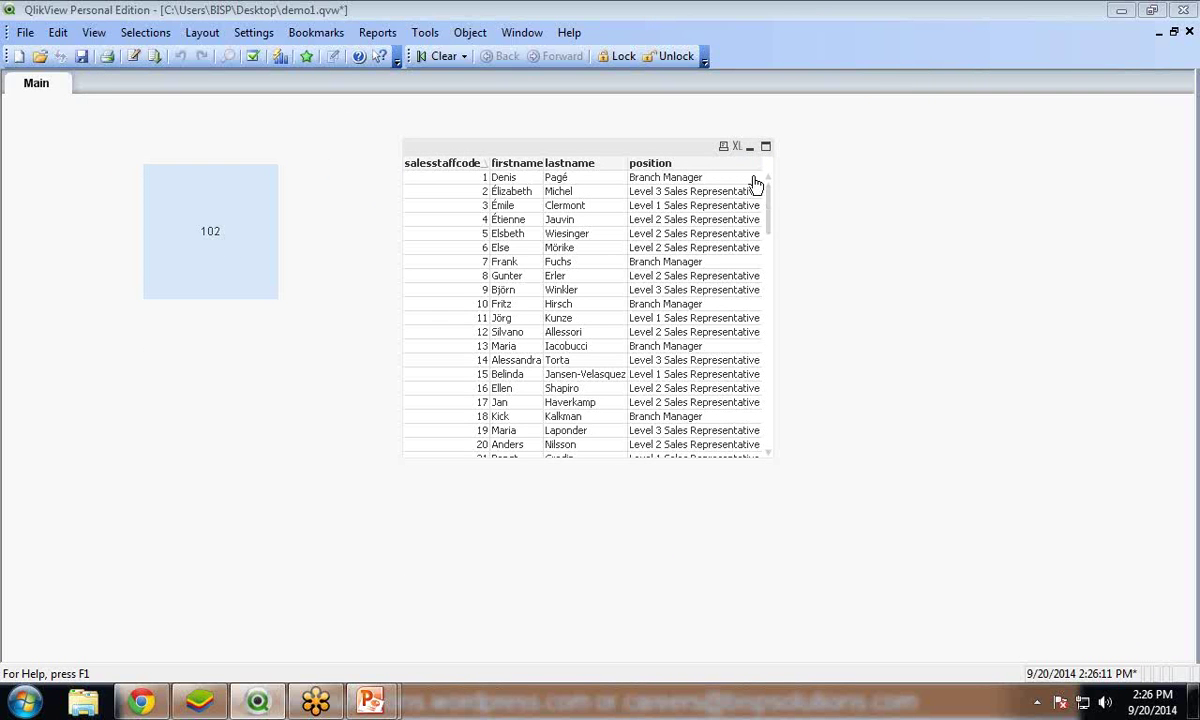
pyautogui.click(771, 205)
pyautogui.moveTo(771, 214); pyautogui.dragTo(768, 325)
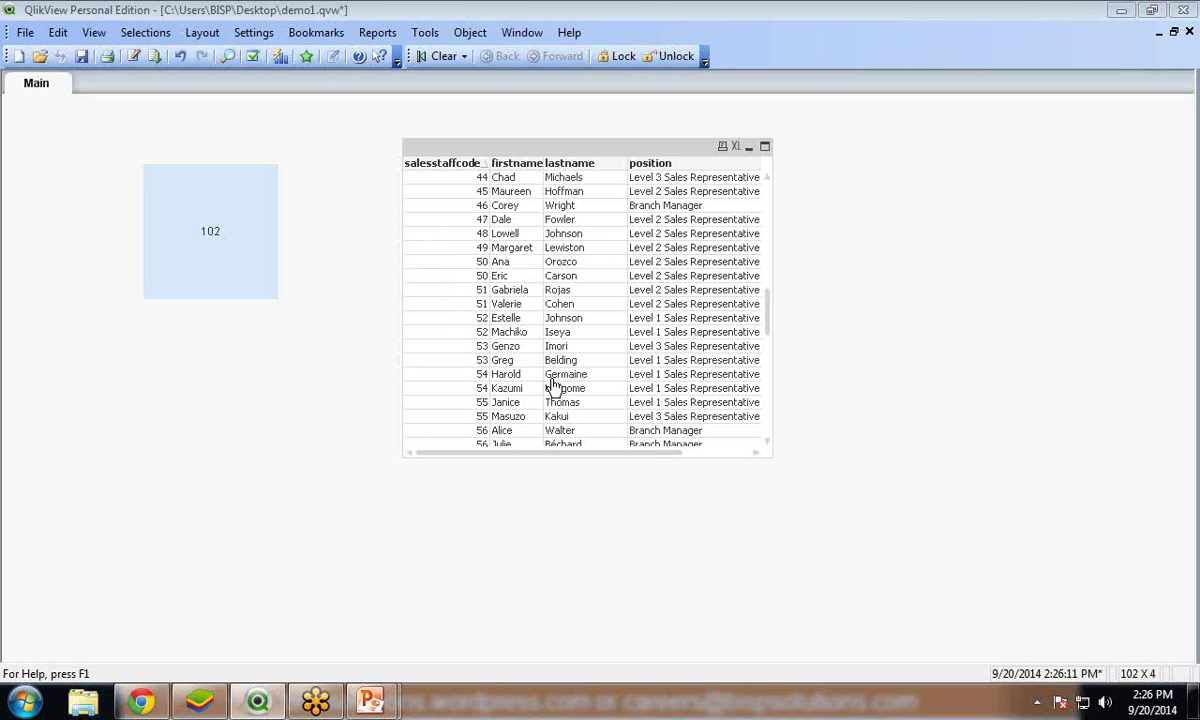
pyautogui.scroll(-9, 461, 311)
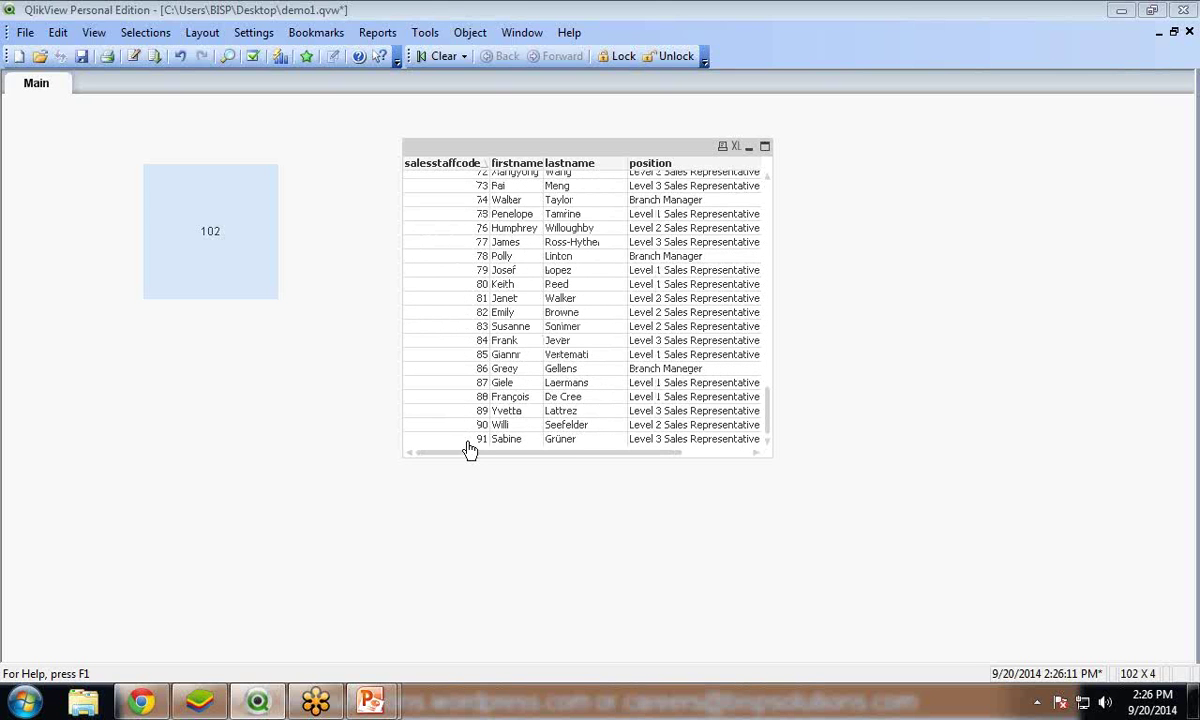
pyautogui.scroll(5, 469, 449)
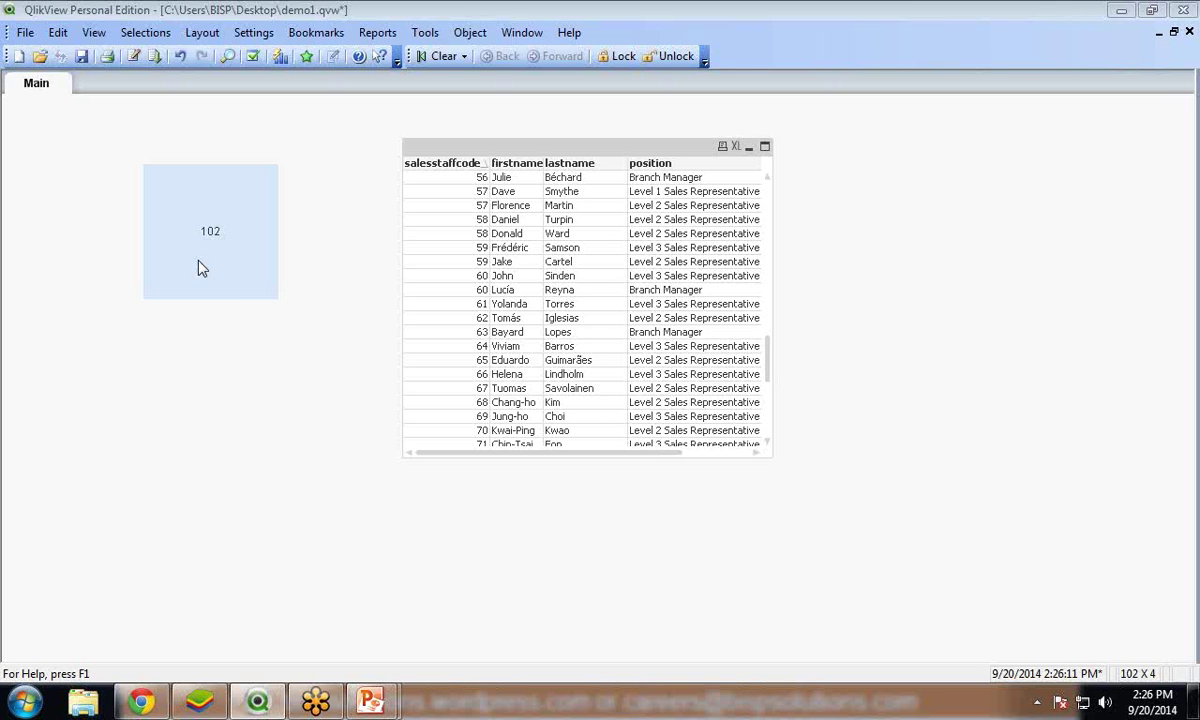
pyautogui.moveTo(507, 153); pyautogui.dragTo(467, 165)
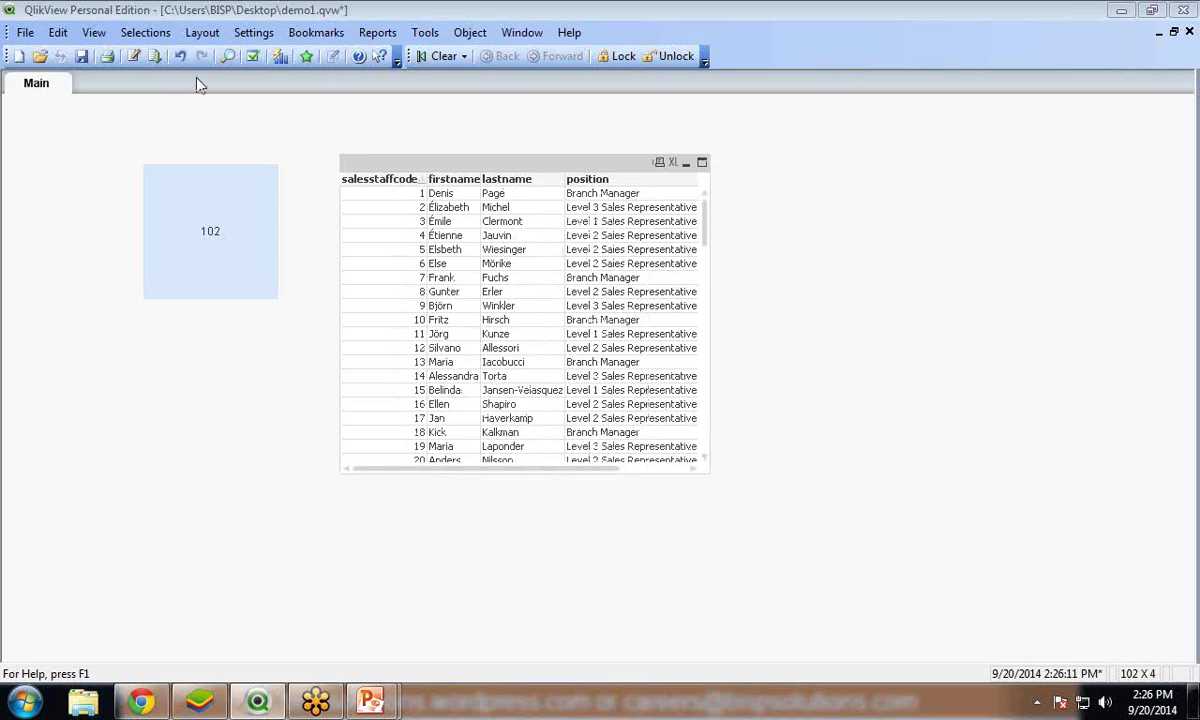
# Step: Change Join to Inner Join on line 13, save, and reload, leaving zero rows
pyautogui.click(133, 57)
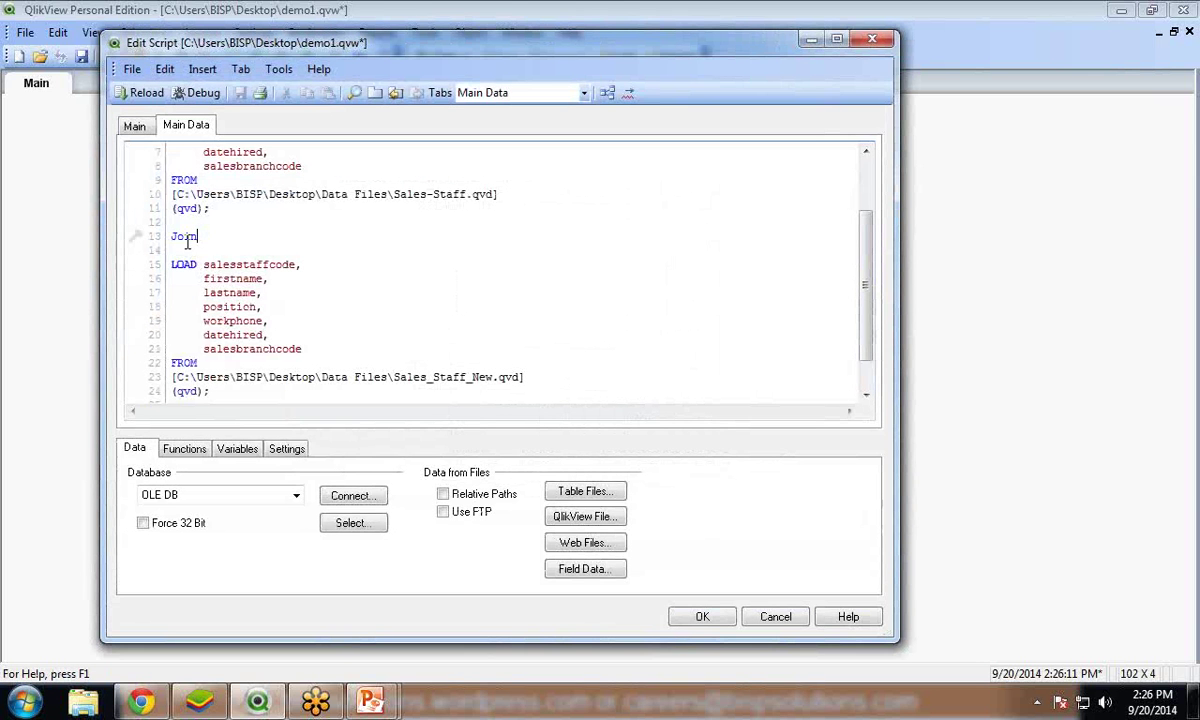
pyautogui.click(172, 234)
pyautogui.write('Inner')
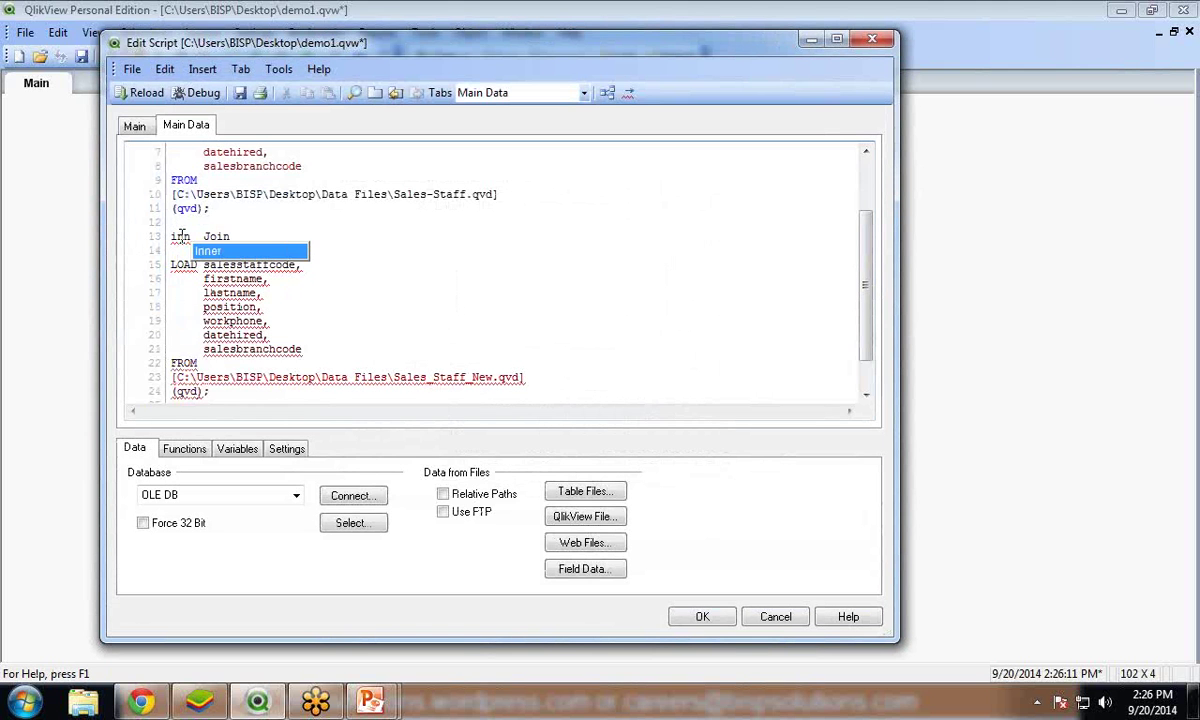
pyautogui.press('Delete')
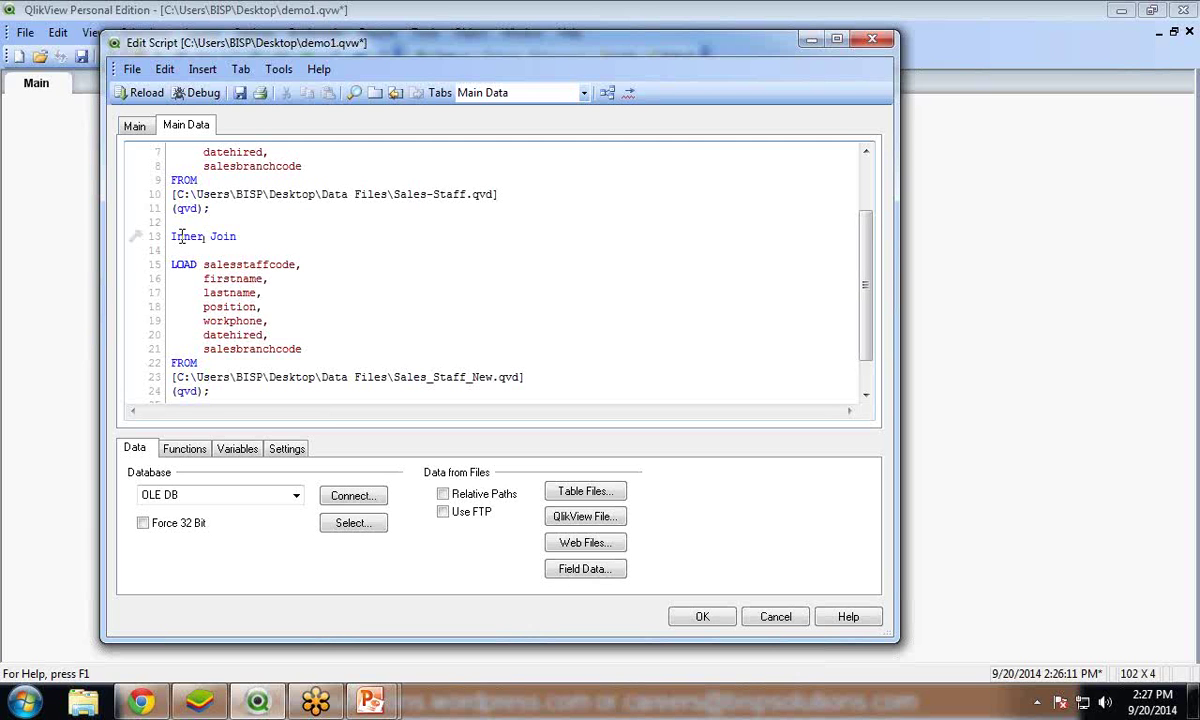
pyautogui.click(240, 92)
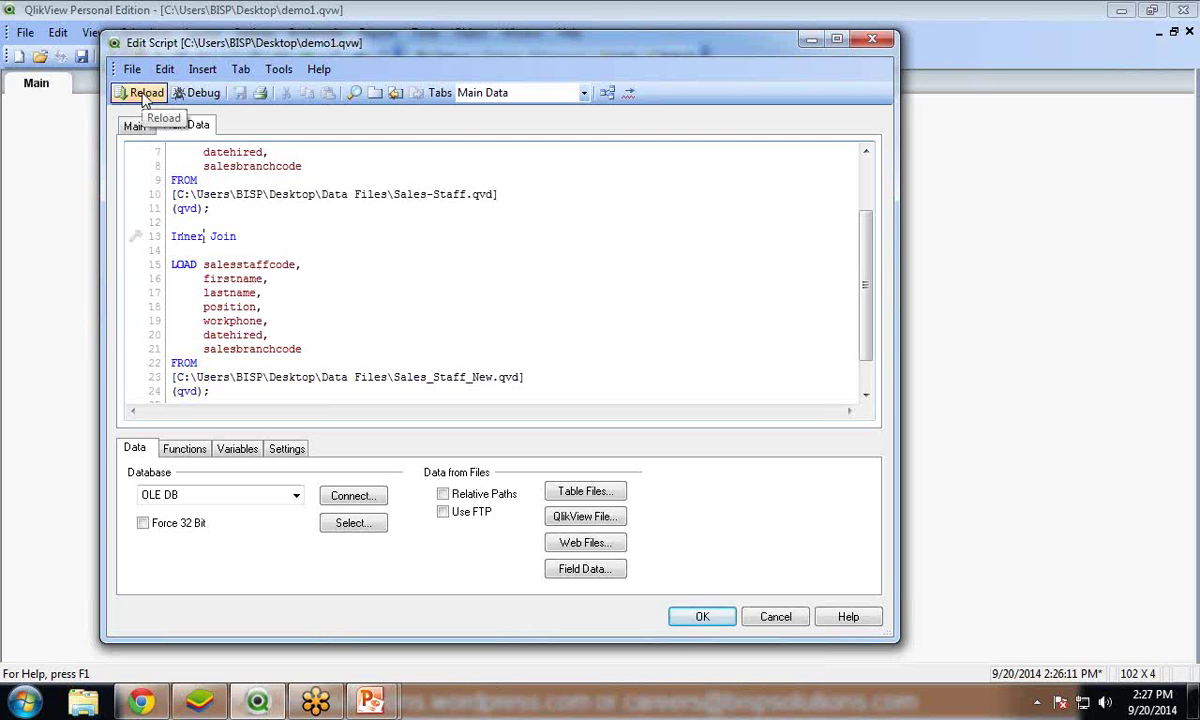
pyautogui.click(143, 93)
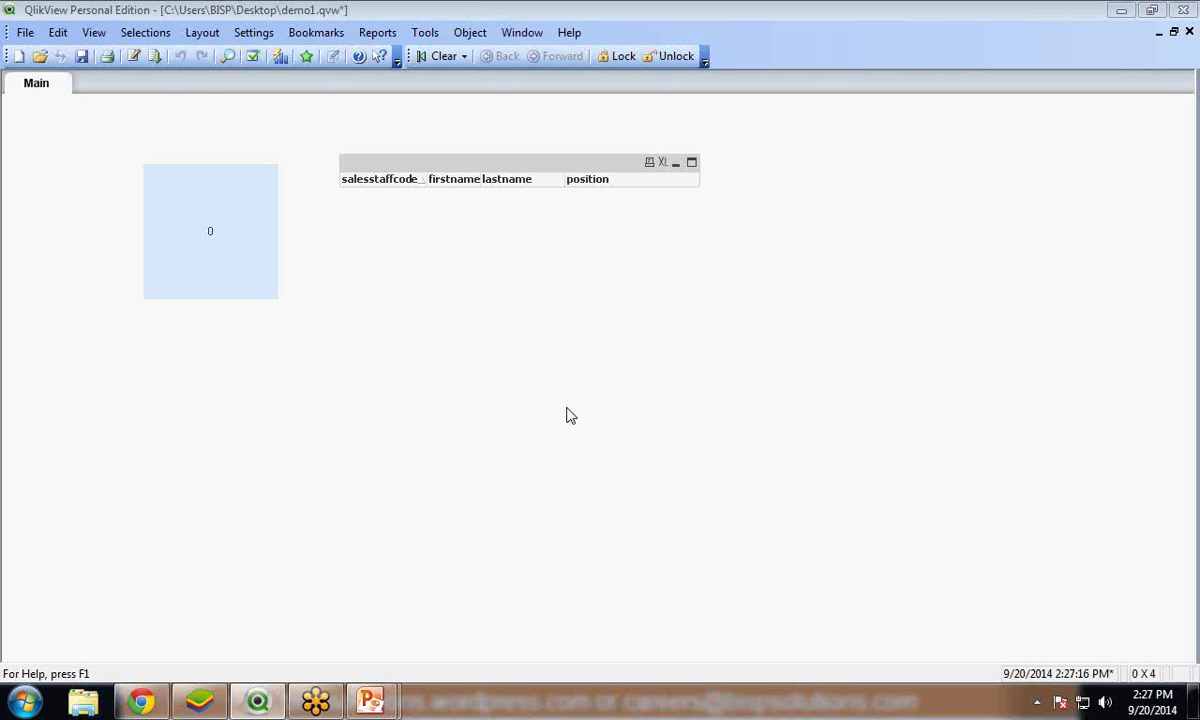
# Step: Change the Inner Join on line 13 of the load script to Left Join and save the script
pyautogui.click(134, 57)
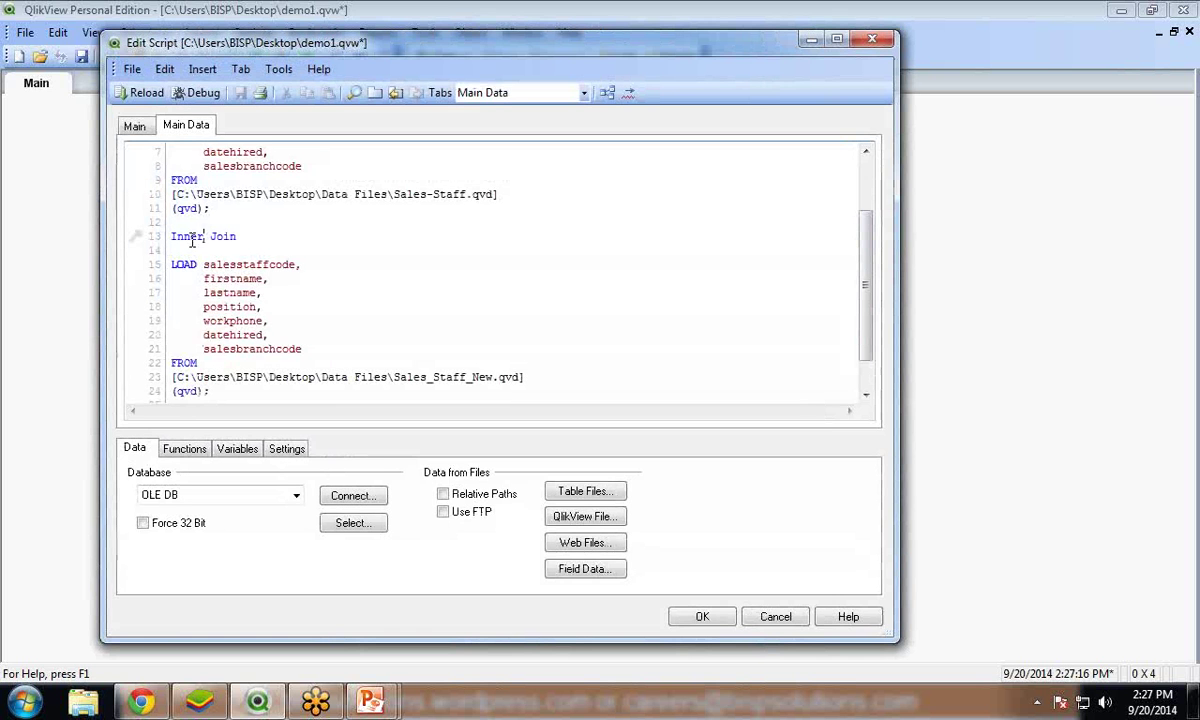
pyautogui.moveTo(204, 236); pyautogui.dragTo(165, 240)
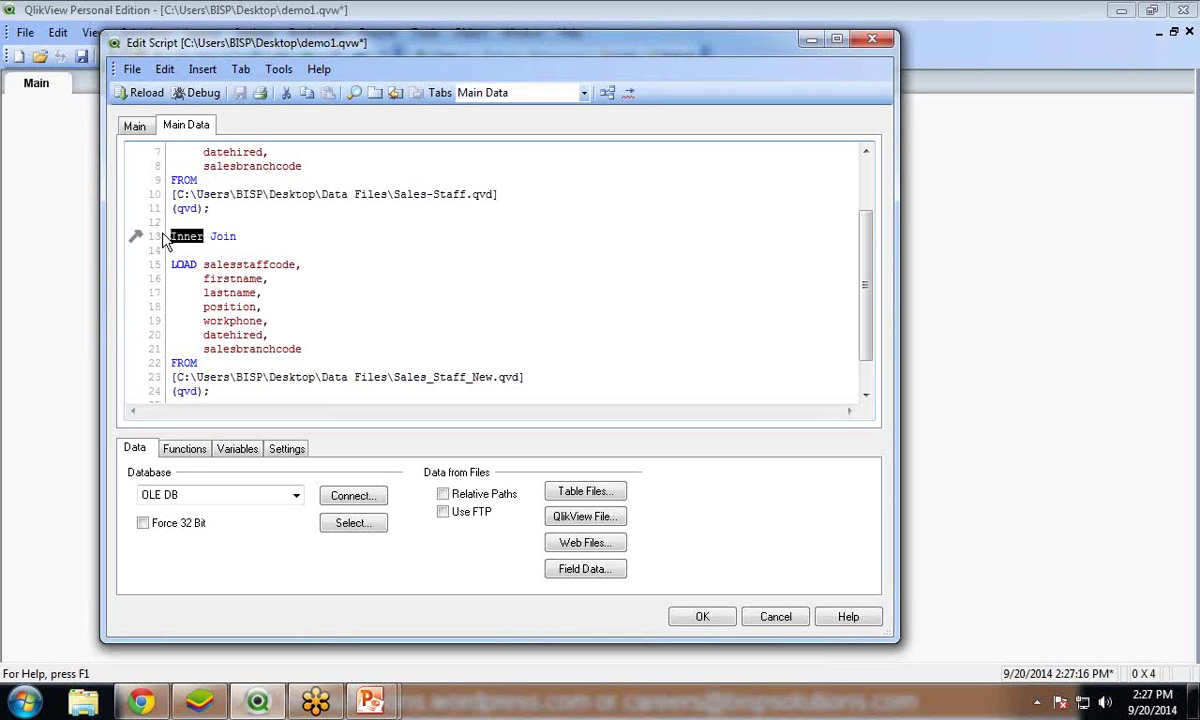
pyautogui.press('Delete')
pyautogui.write('Left')
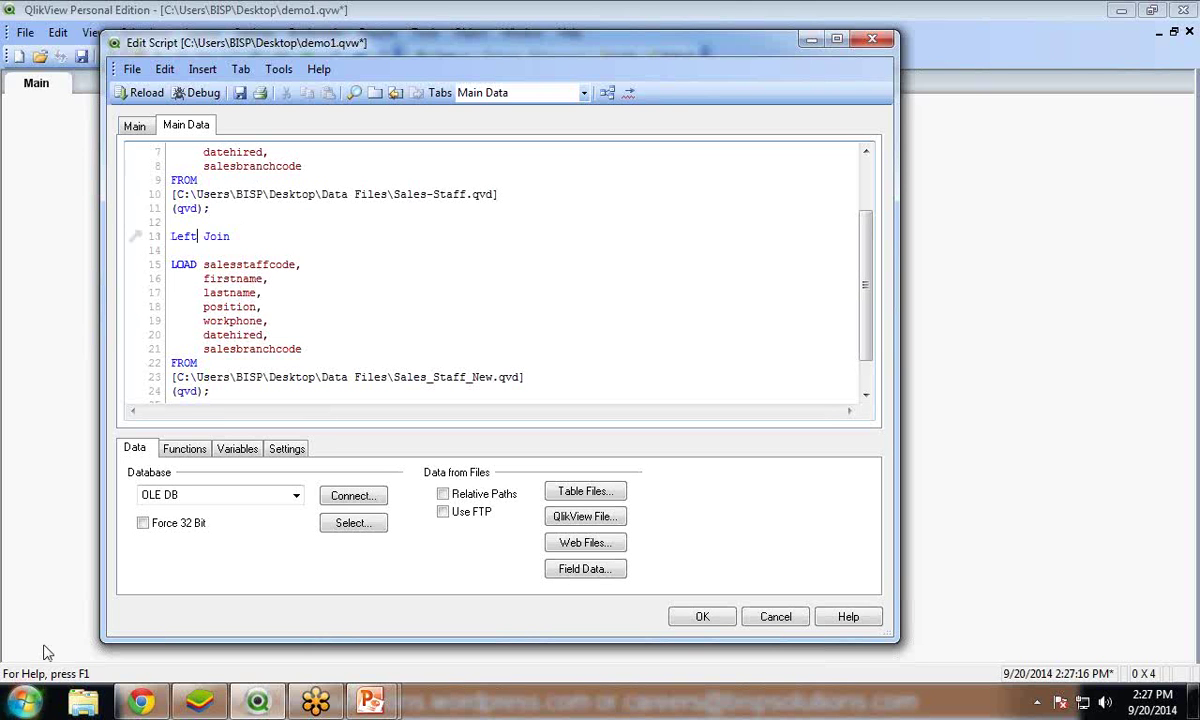
pyautogui.moveTo(189, 236); pyautogui.dragTo(197, 236)
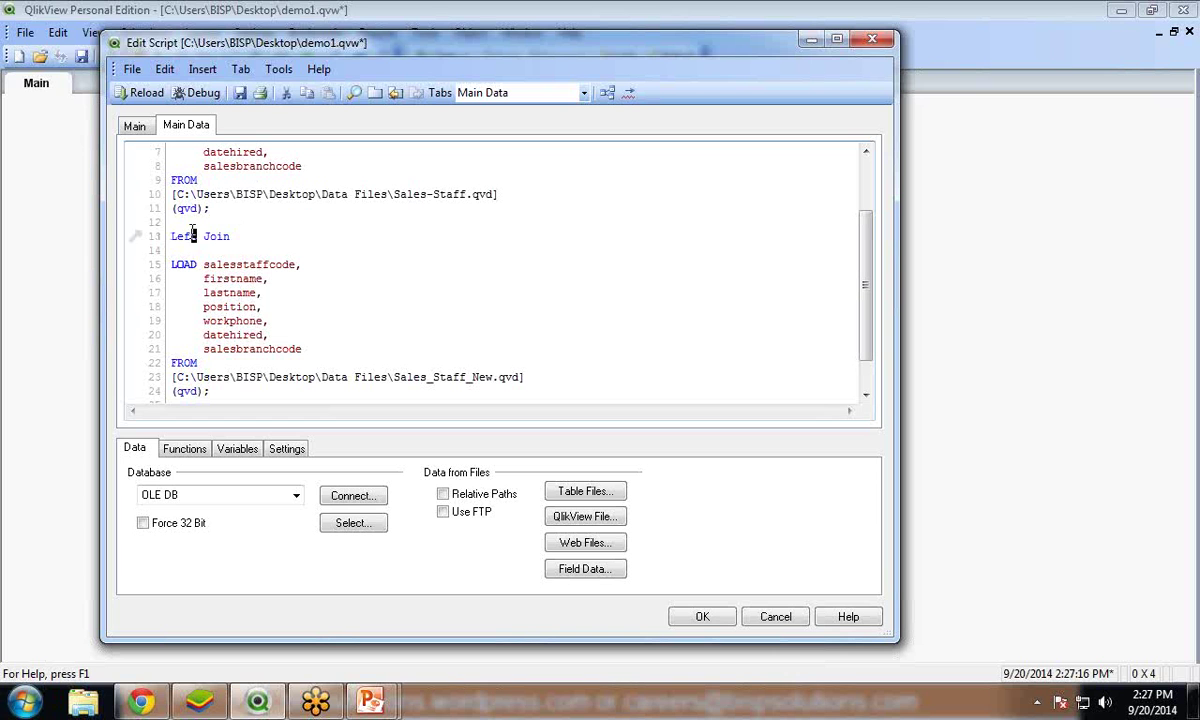
pyautogui.click(183, 265)
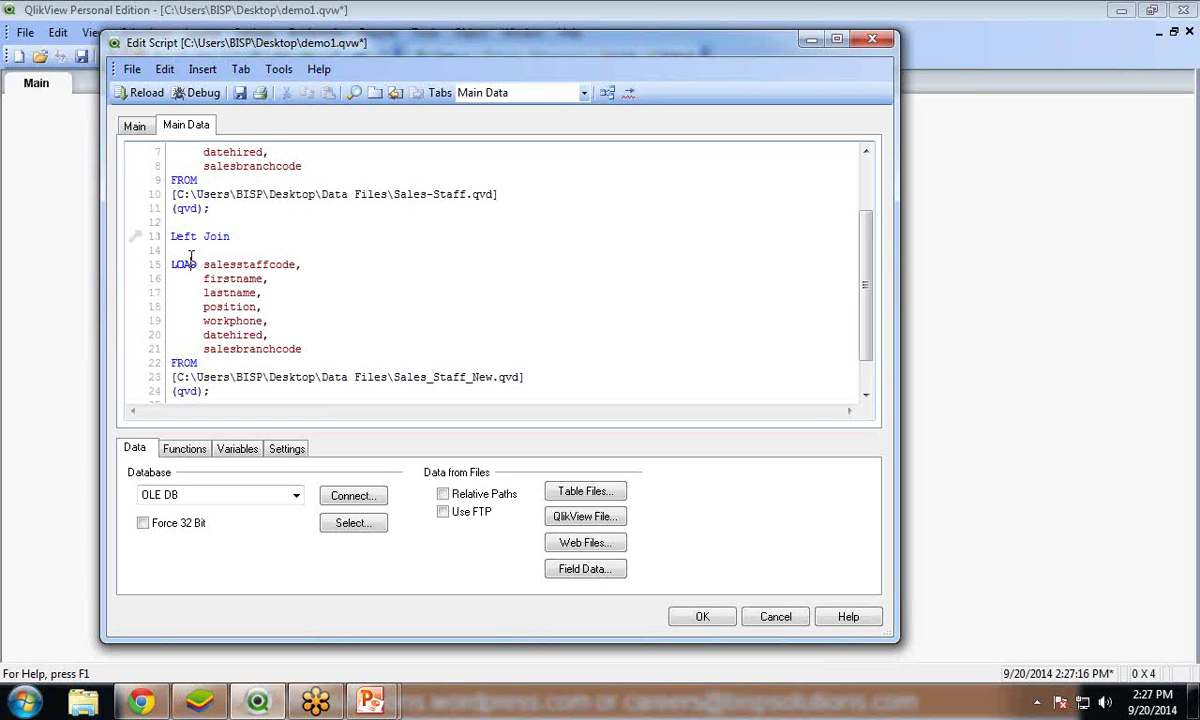
pyautogui.click(240, 96)
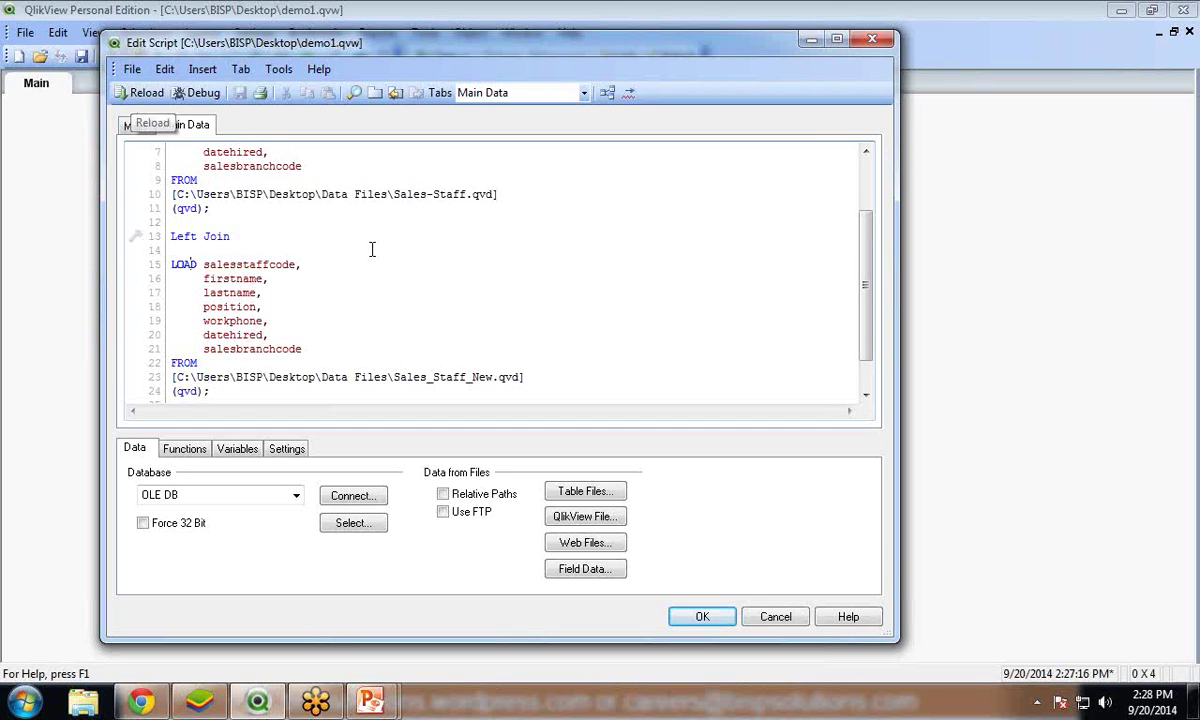
# Step: Review both LOAD blocks, then reload the data with the Left Join
pyautogui.scroll(1, 370, 258)
pyautogui.scroll(1, 370, 258)
pyautogui.moveTo(168, 166); pyautogui.dragTo(267, 268)
pyautogui.click(258, 201)
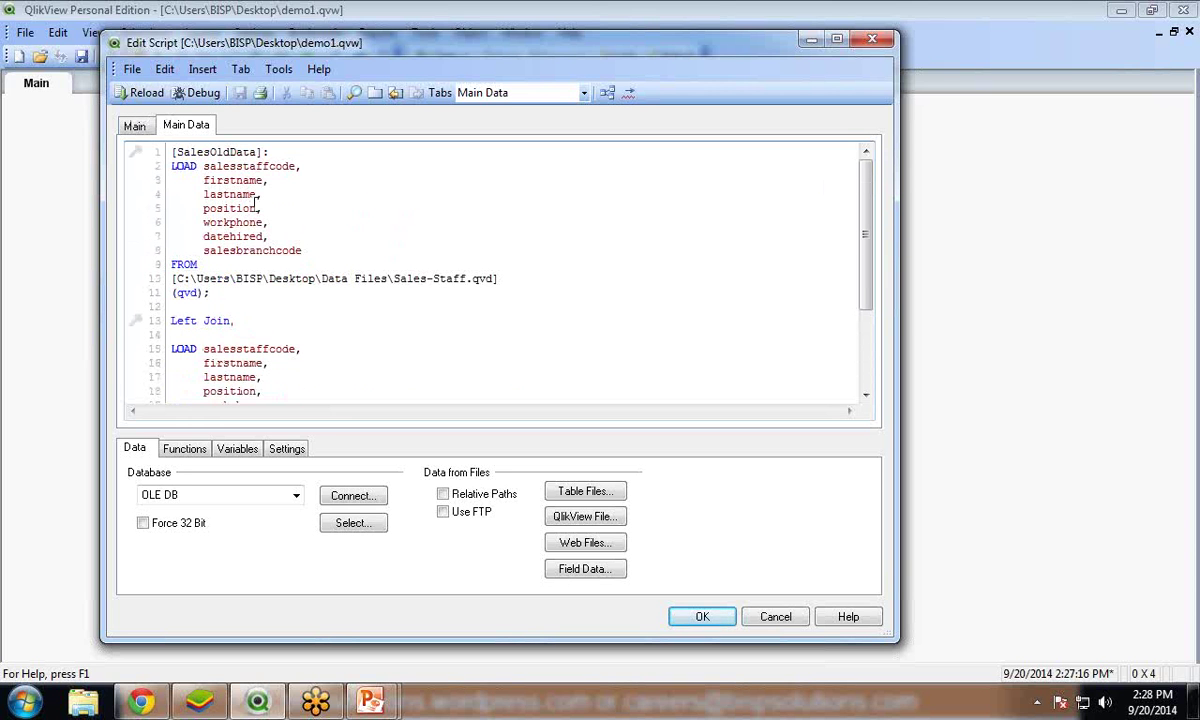
pyautogui.scroll(-2, 284, 316)
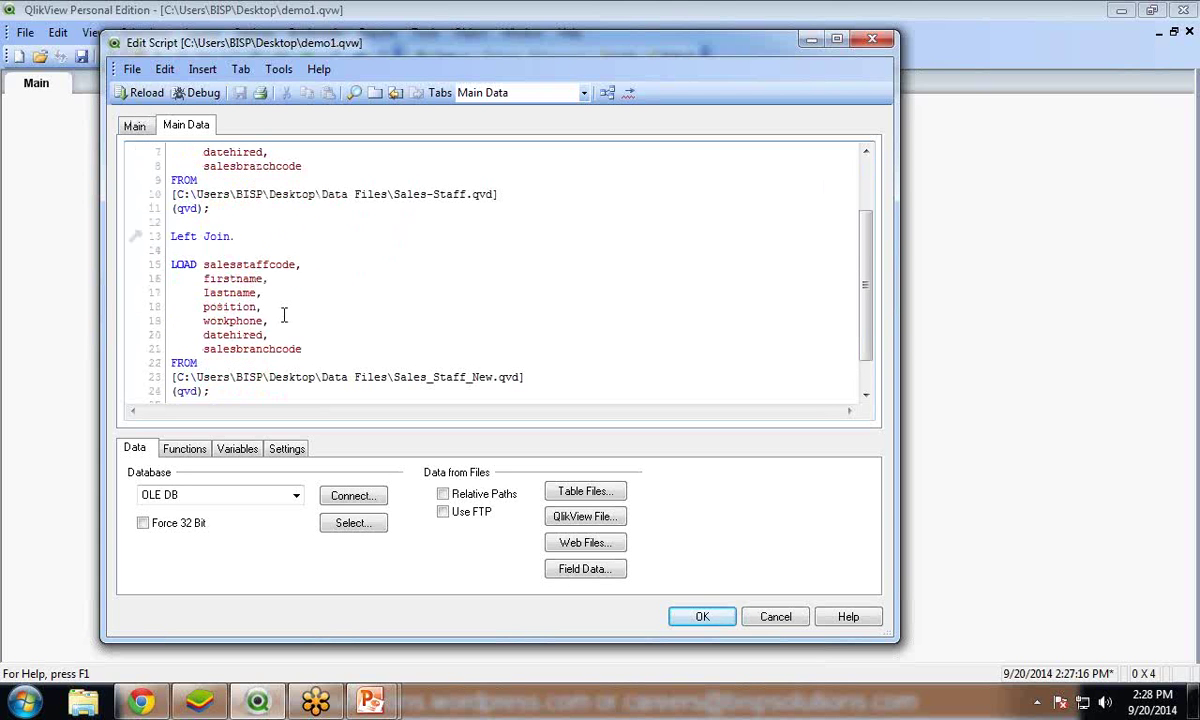
pyautogui.moveTo(189, 255); pyautogui.dragTo(264, 363)
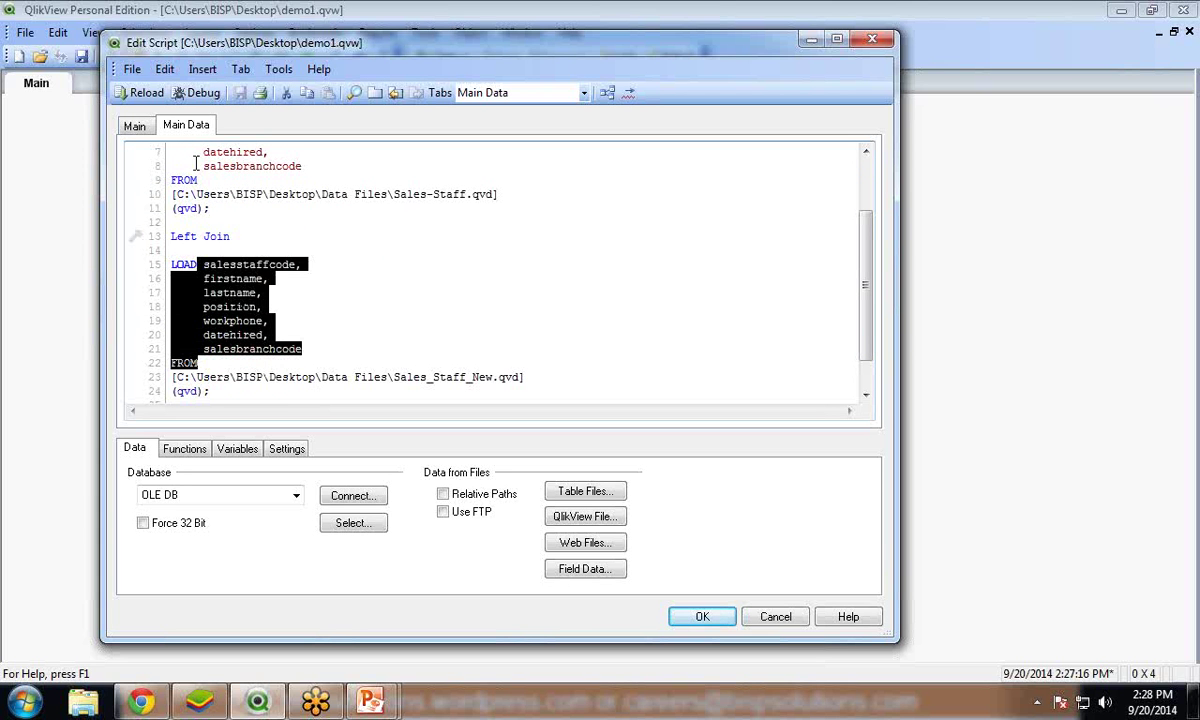
pyautogui.click(139, 93)
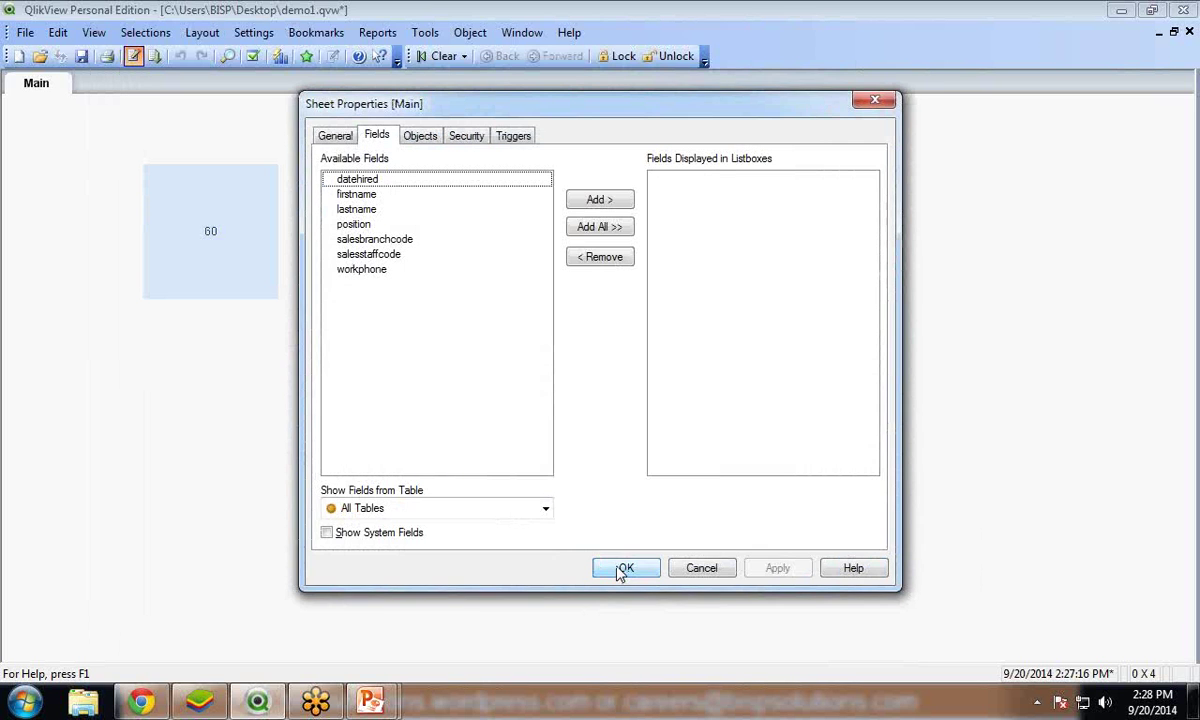
# Step: Close Sheet Properties and scroll the staff table to confirm salesstaffcode 1 through 60
pyautogui.click(622, 568)
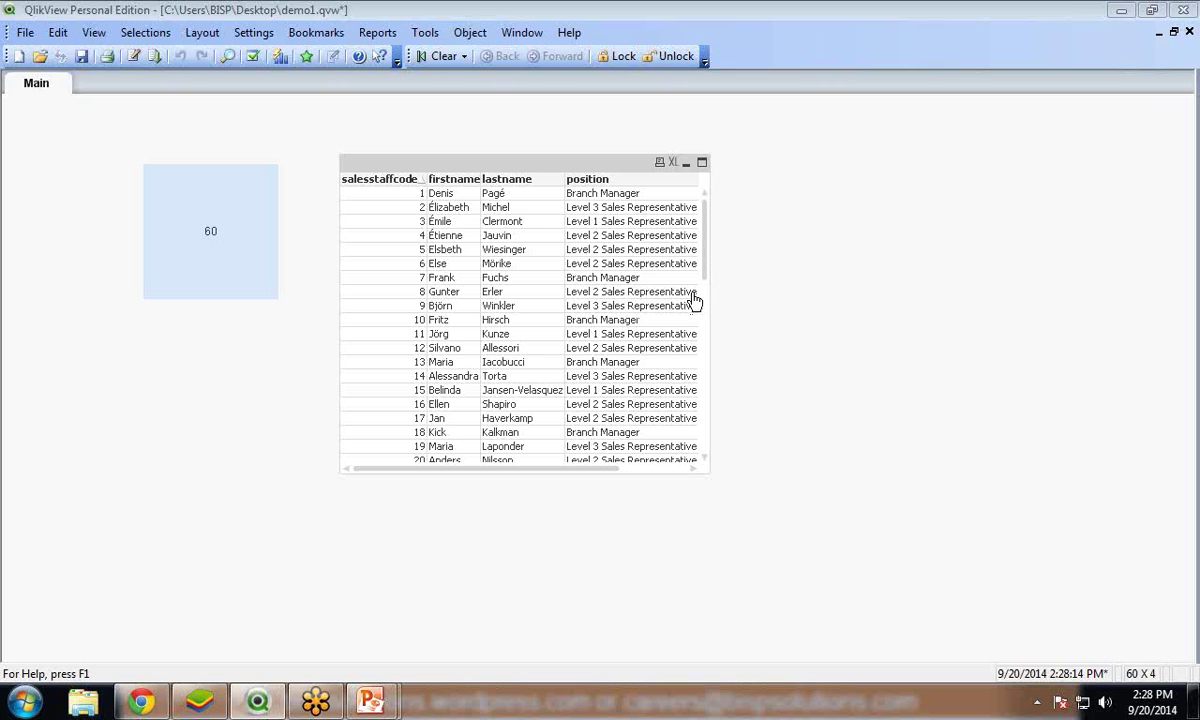
pyautogui.moveTo(707, 260); pyautogui.dragTo(705, 453)
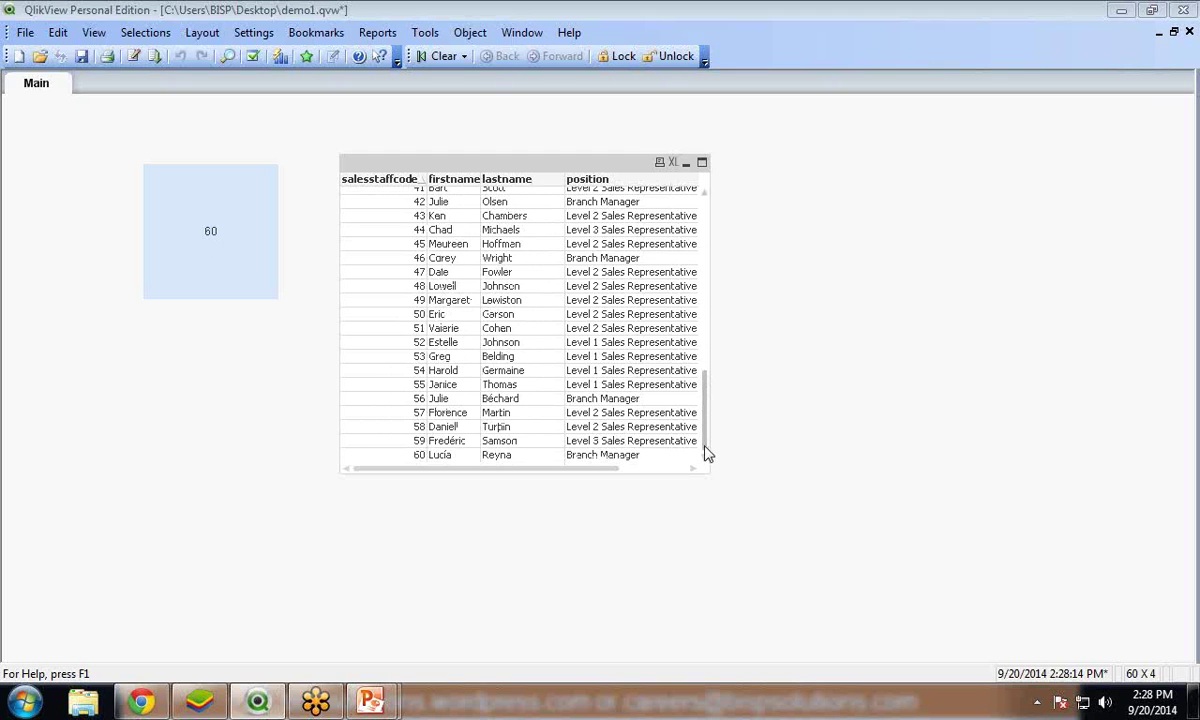